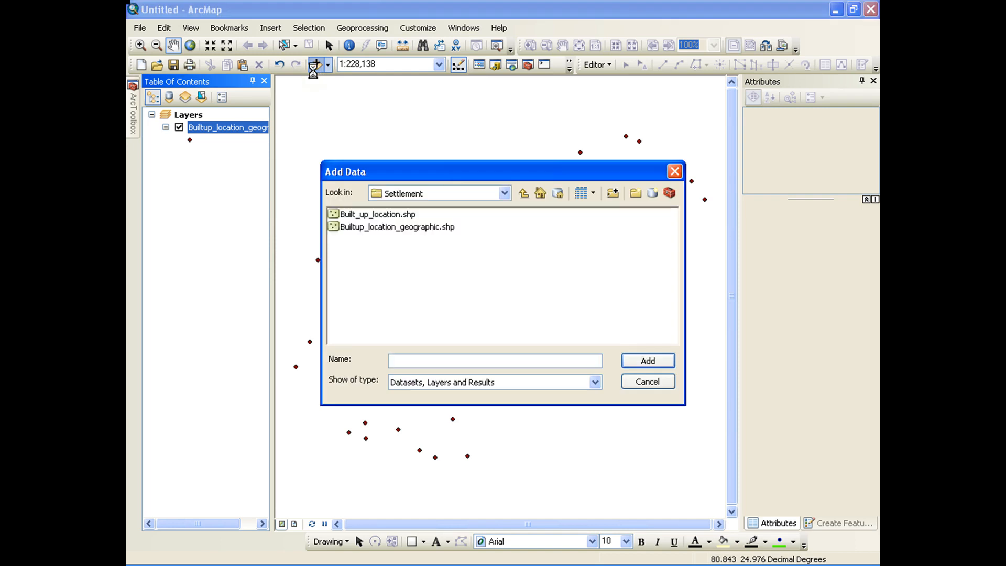
# - Add the Boundary.shp shapefile from the AOI folder inside the Data folder to the map
pyautogui.click(523, 193)
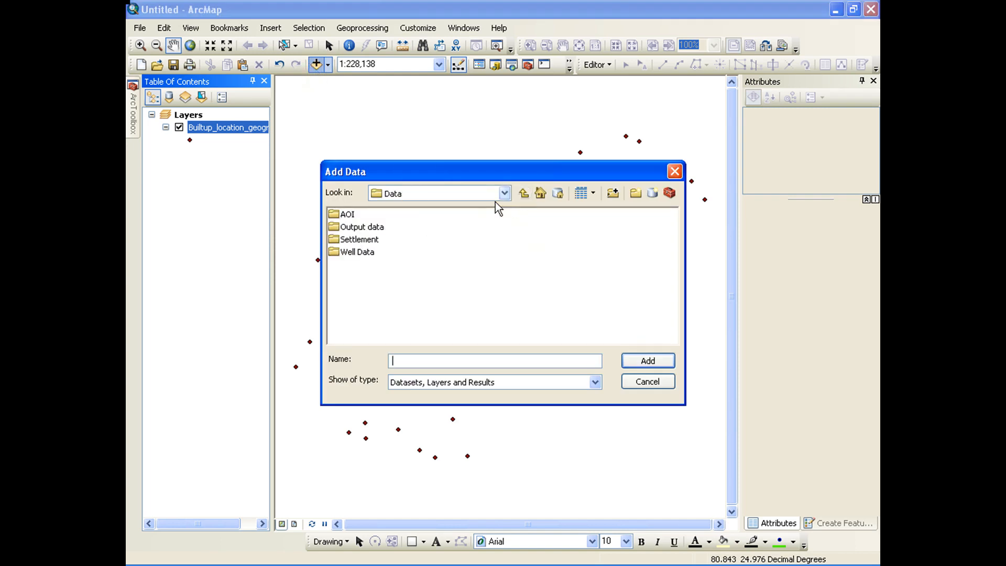
pyautogui.doubleClick(348, 215)
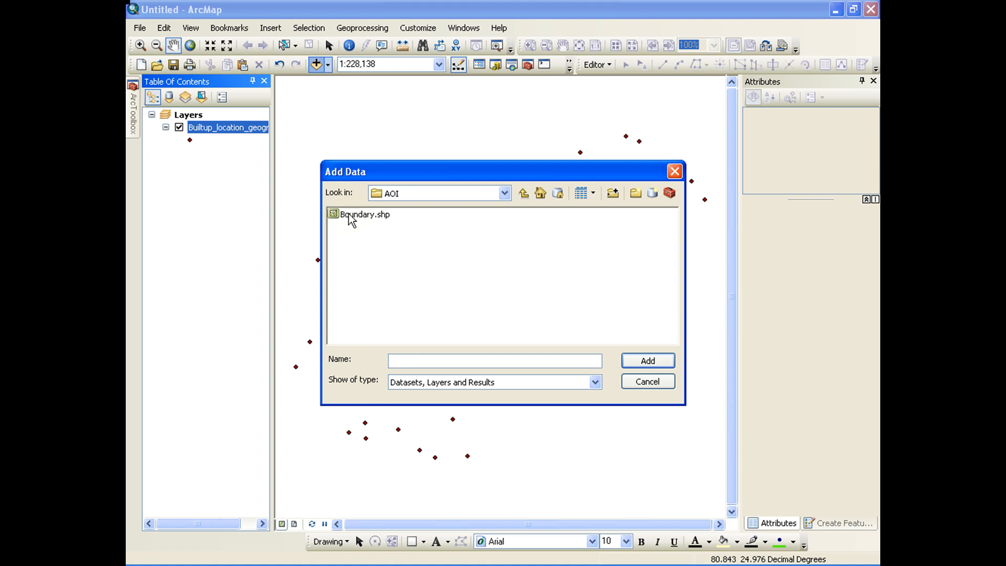
pyautogui.click(350, 216)
pyautogui.click(646, 360)
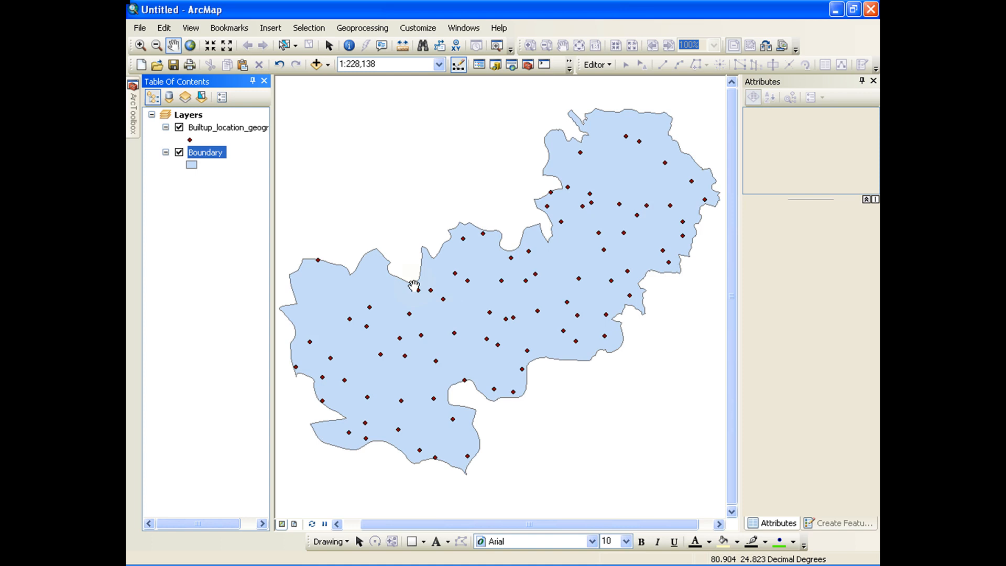
pyautogui.click(246, 257)
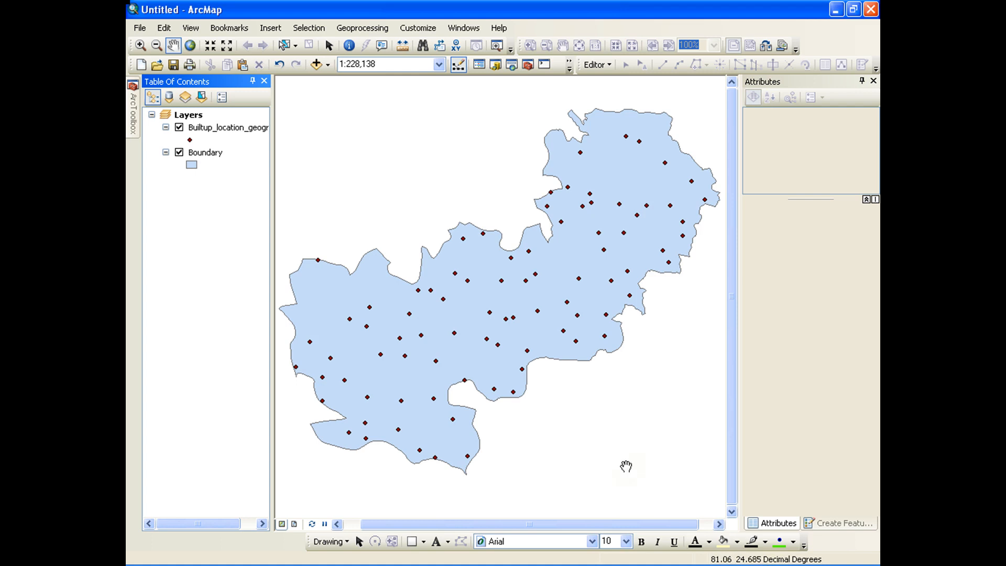
# - Set the data frame's display units to Degrees Minutes Seconds and apply the change
pyautogui.rightClick(432, 212)
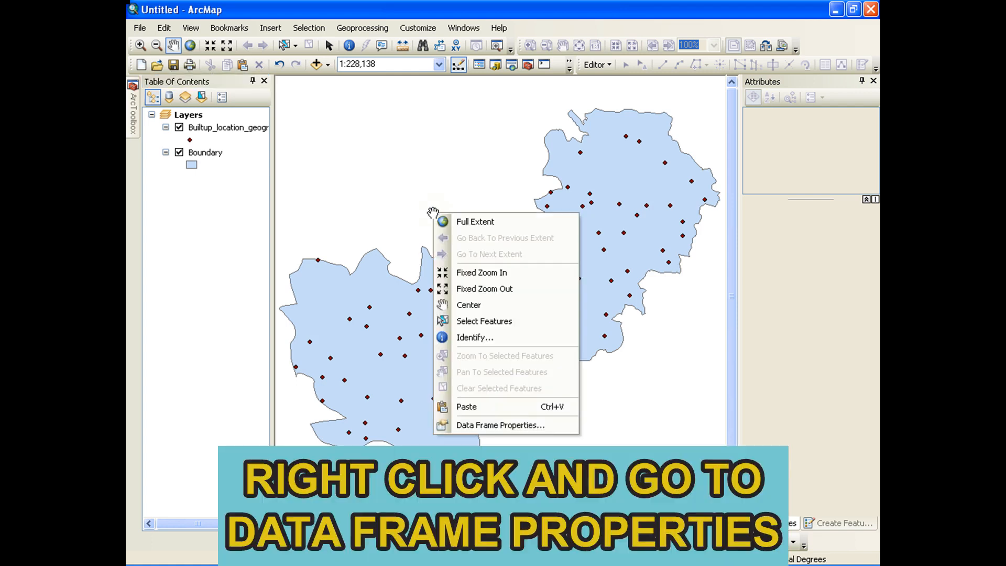
pyautogui.click(509, 428)
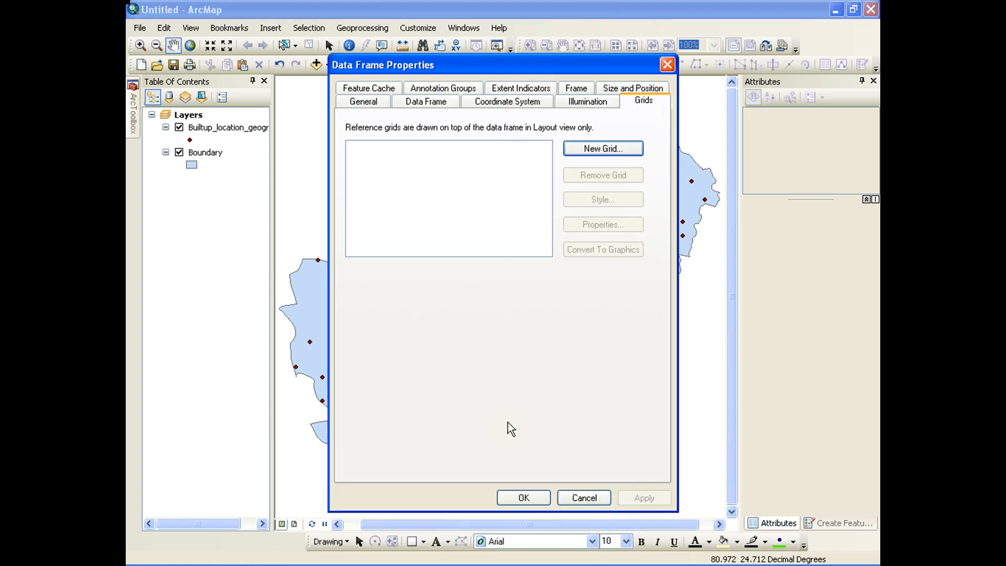
pyautogui.click(363, 100)
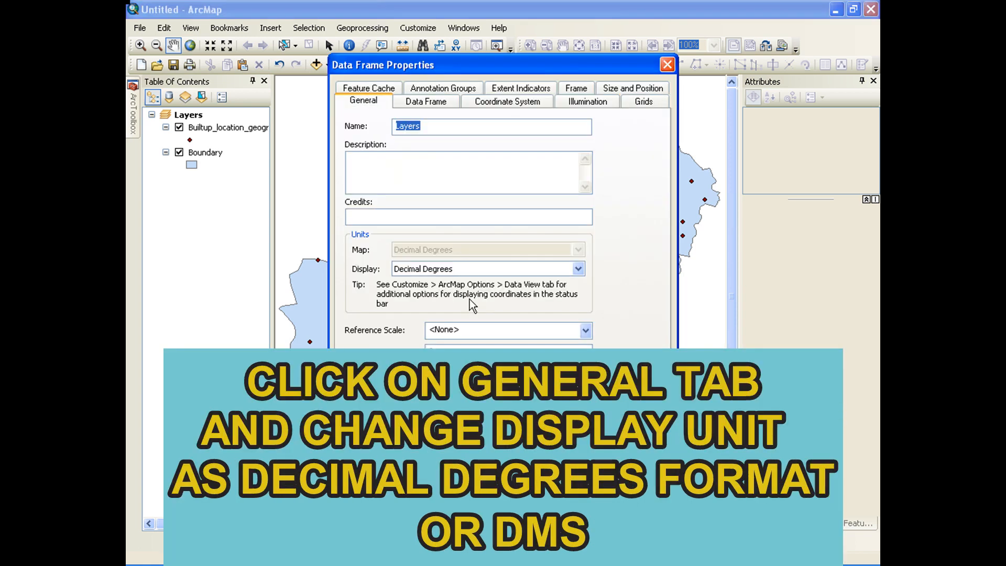
pyautogui.click(524, 269)
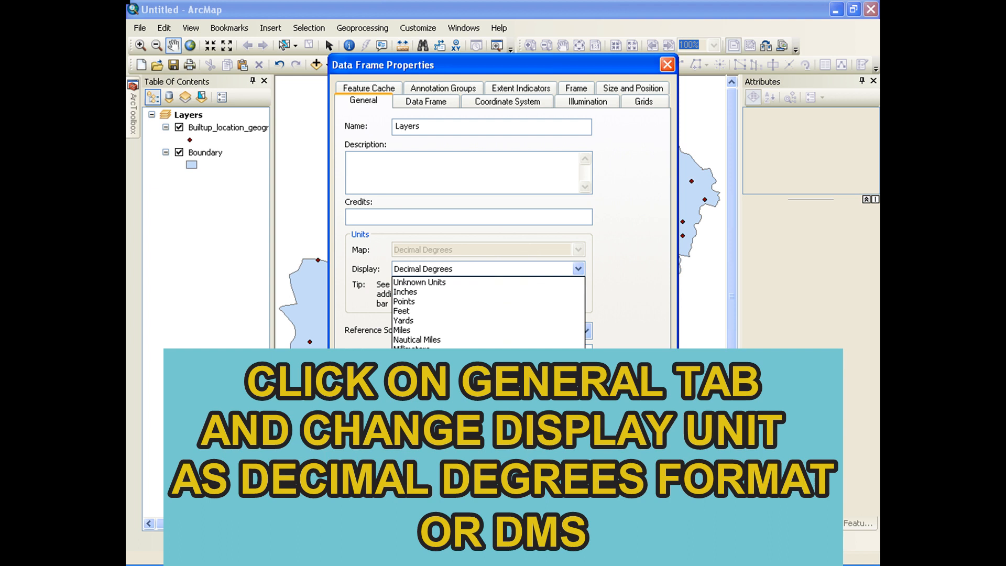
pyautogui.click(488, 408)
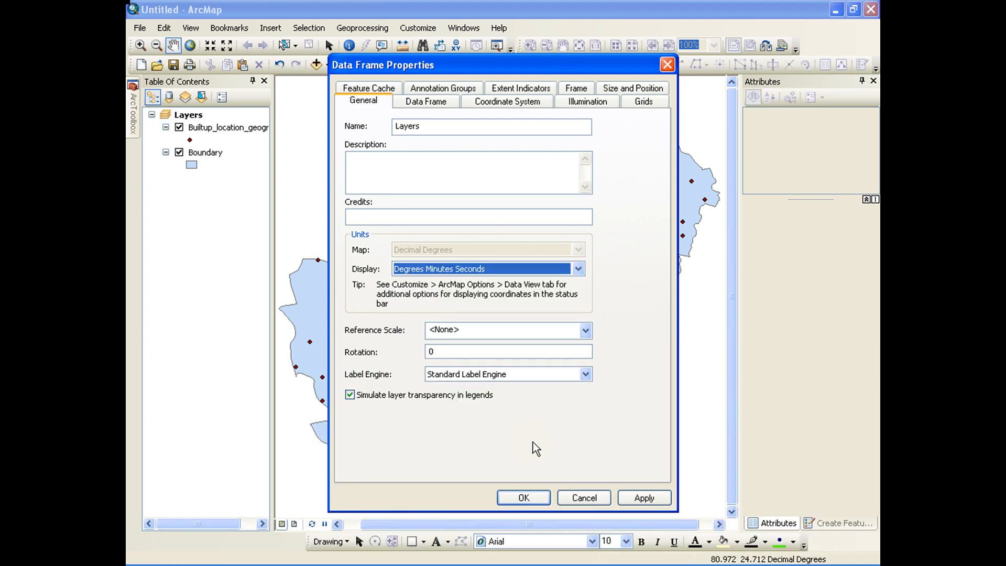
pyautogui.click(521, 499)
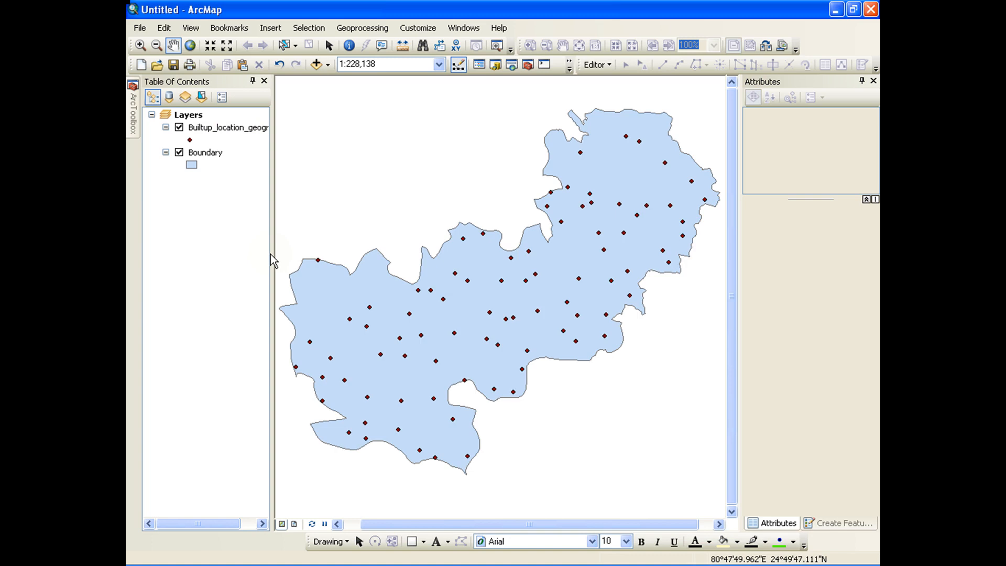
# - Open the attribute table of the Builtup_location_geographic layer and examine its fields from Shape through V_TYPE
pyautogui.rightClick(226, 130)
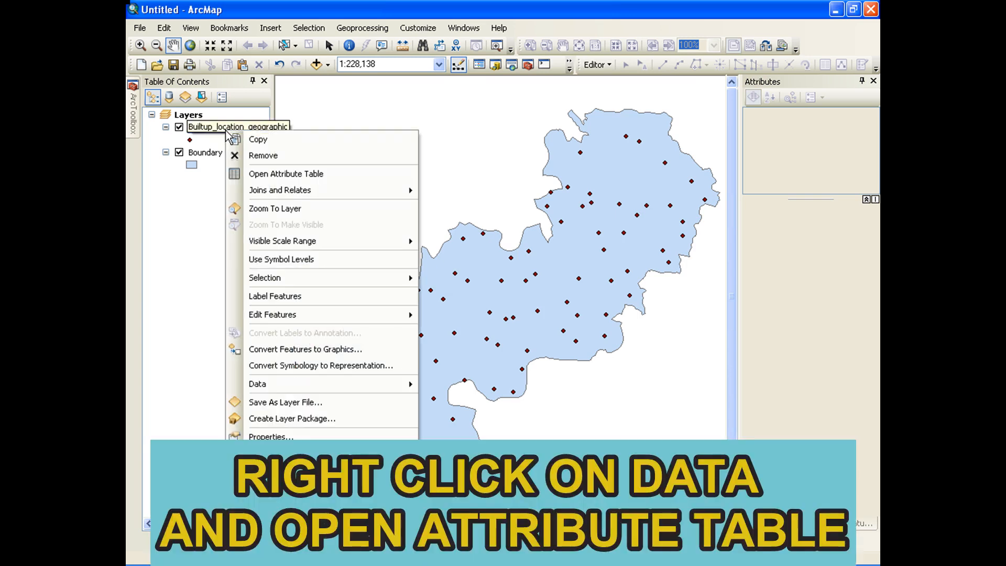
pyautogui.click(270, 174)
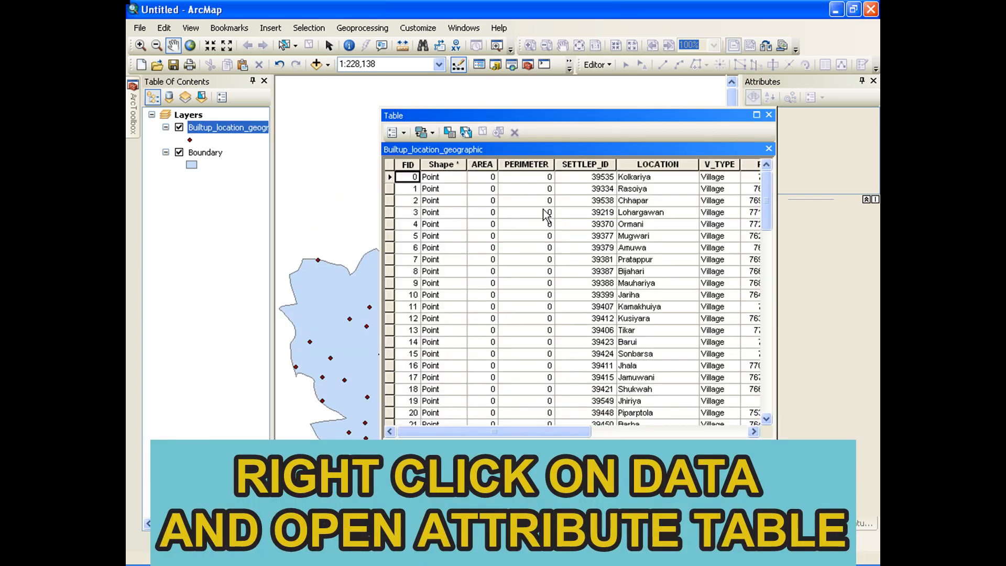
pyautogui.moveTo(535, 113); pyautogui.dragTo(487, 109)
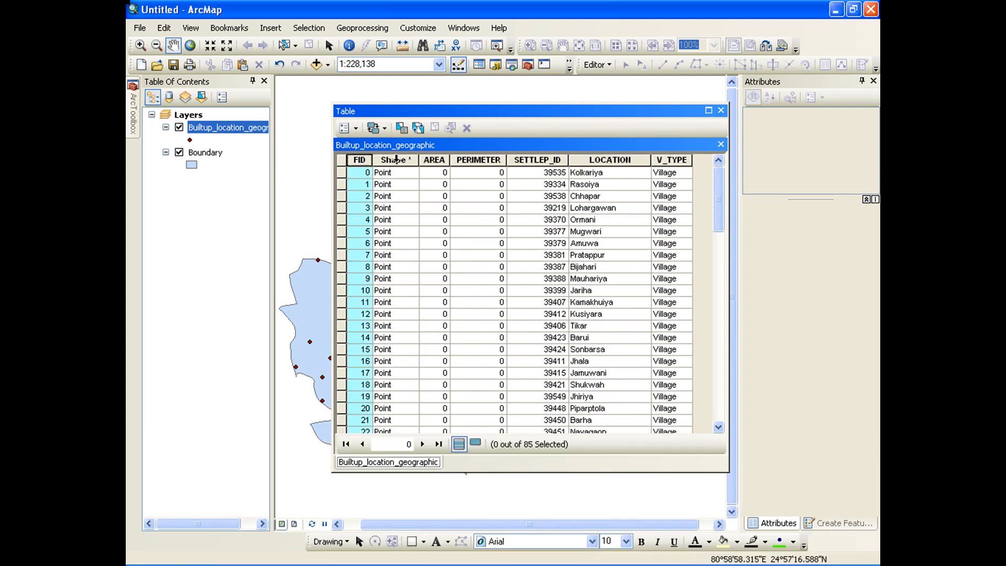
pyautogui.click(398, 161)
pyautogui.click(437, 161)
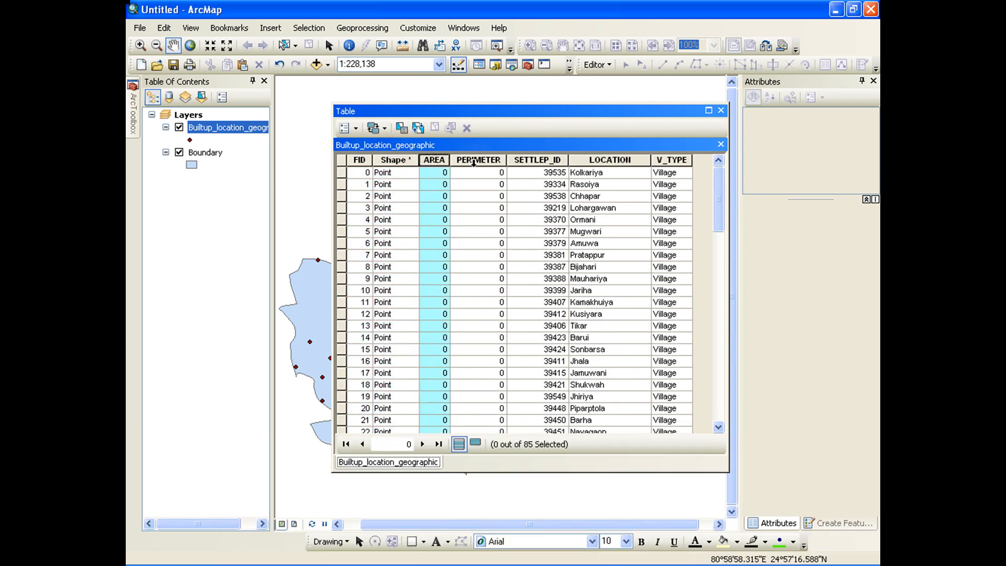
pyautogui.click(478, 160)
pyautogui.click(543, 160)
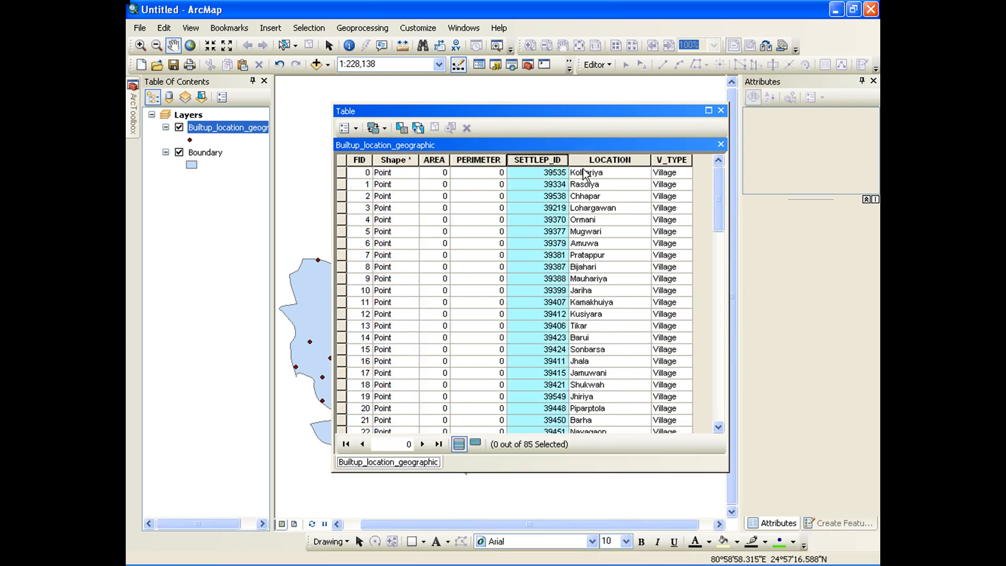
pyautogui.click(620, 161)
pyautogui.click(676, 161)
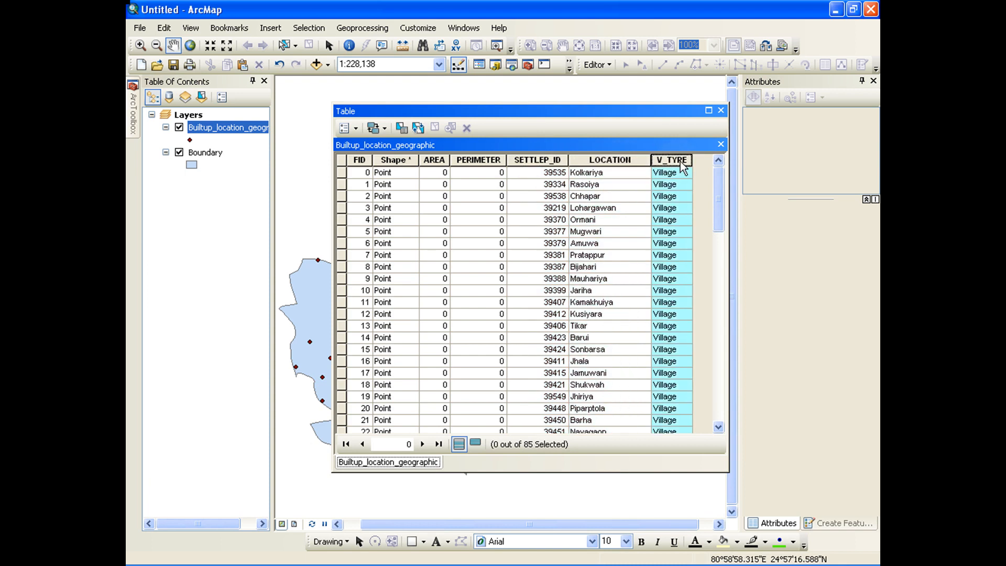
# - Select the Mugwari record and move the table aside to locate its point on the map
pyautogui.click(343, 231)
pyautogui.moveTo(533, 111); pyautogui.dragTo(732, 109)
pyautogui.scroll(-2, 354, 296)
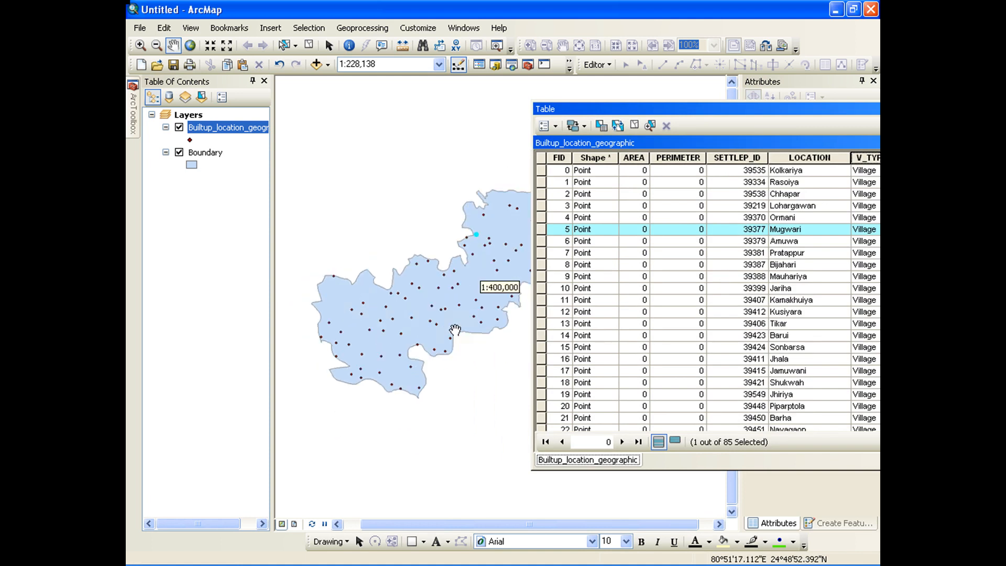
pyautogui.moveTo(462, 296); pyautogui.dragTo(438, 303)
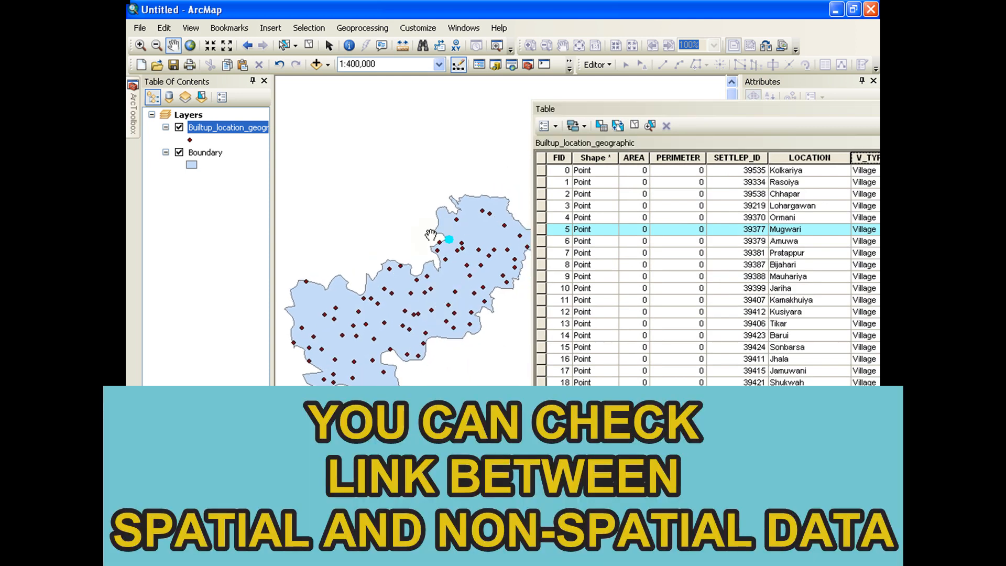
# - Select individual records from Sonbarsa down to Pagar to check each one's link to its map point
pyautogui.click(541, 347)
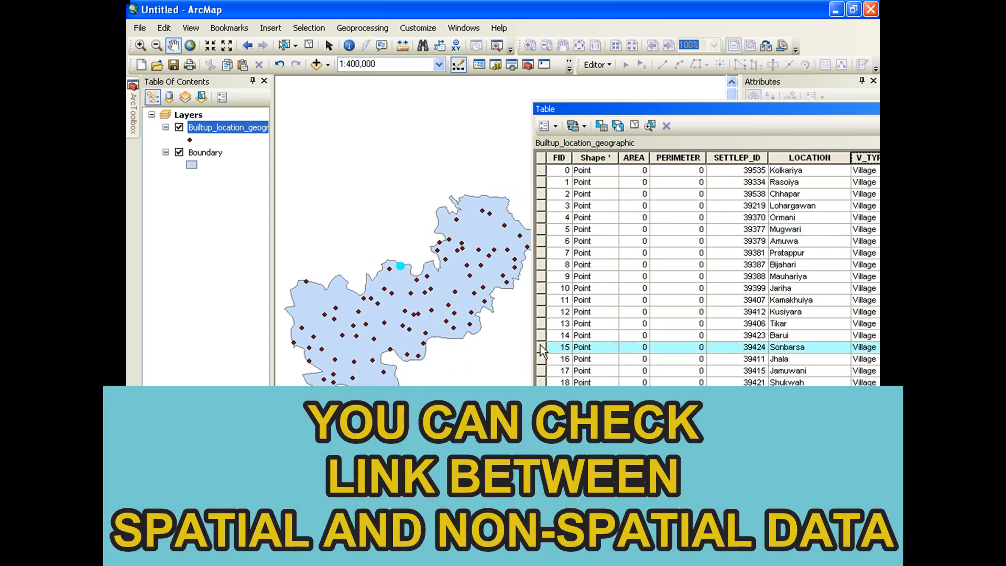
pyautogui.scroll(-2, 557, 361)
pyautogui.click(541, 362)
pyautogui.scroll(-2, 541, 360)
pyautogui.click(541, 386)
pyautogui.scroll(-3, 541, 388)
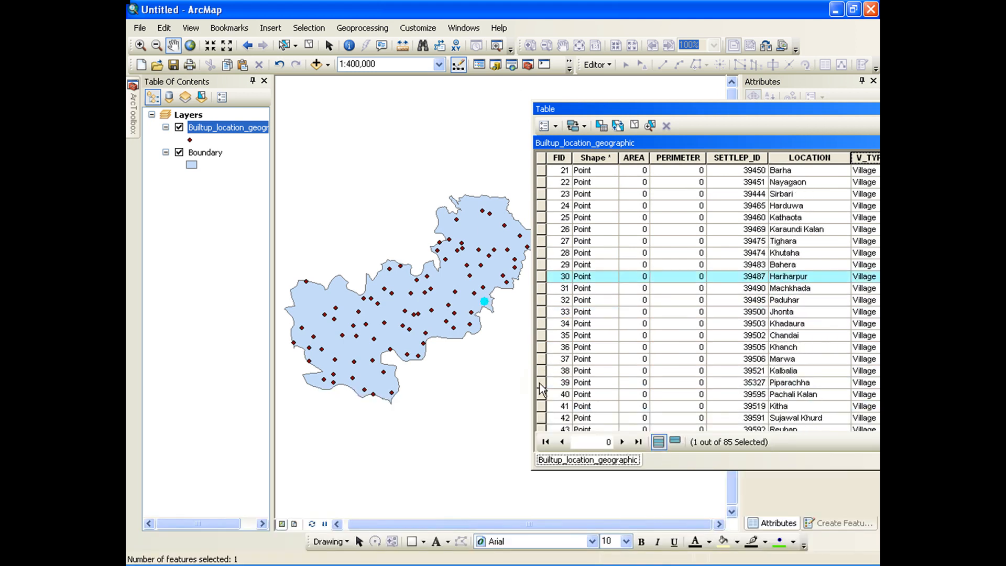
pyautogui.click(542, 388)
pyautogui.scroll(-2, 542, 389)
pyautogui.click(539, 386)
pyautogui.scroll(-2, 539, 388)
pyautogui.click(539, 392)
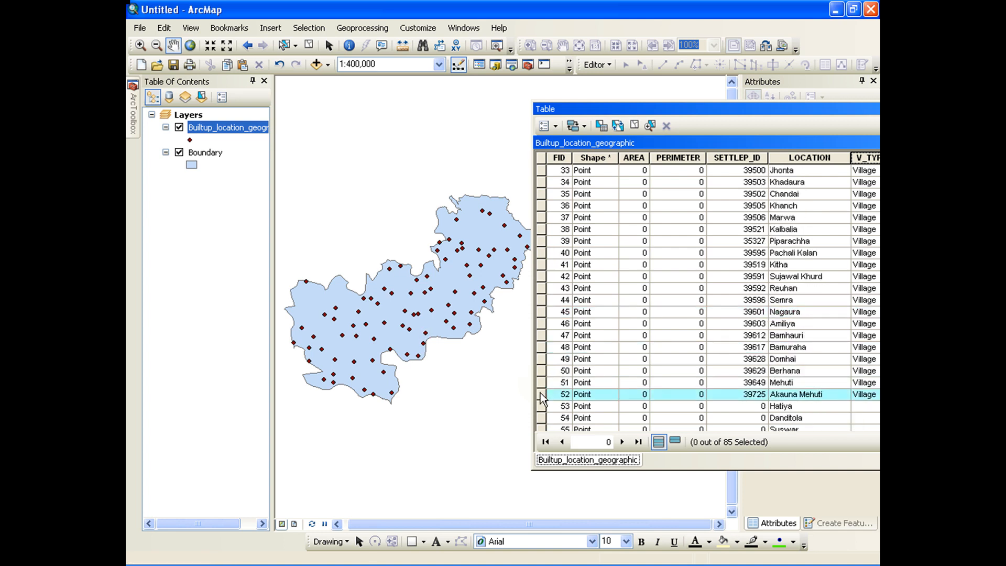
pyautogui.scroll(-2, 540, 392)
pyautogui.click(540, 392)
pyautogui.scroll(-3, 539, 392)
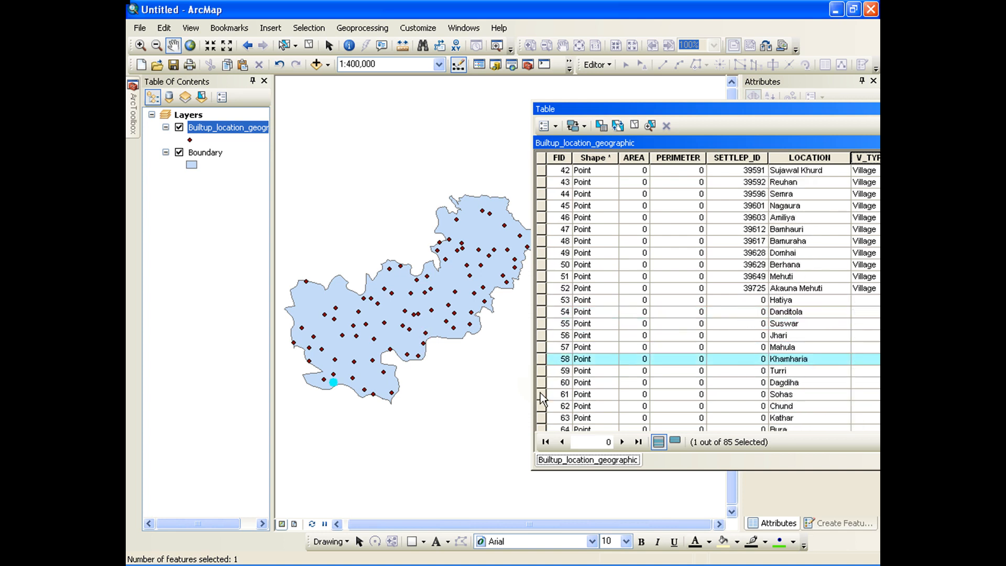
pyautogui.click(540, 392)
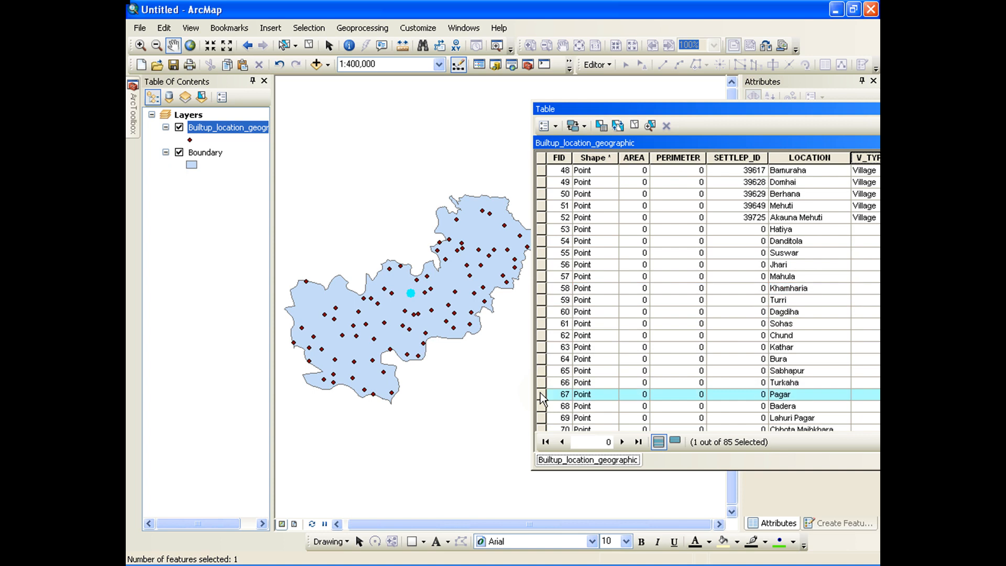
# - Close the attribute table and clear the feature selection on the map
pyautogui.moveTo(776, 112); pyautogui.dragTo(609, 104)
pyautogui.click(754, 99)
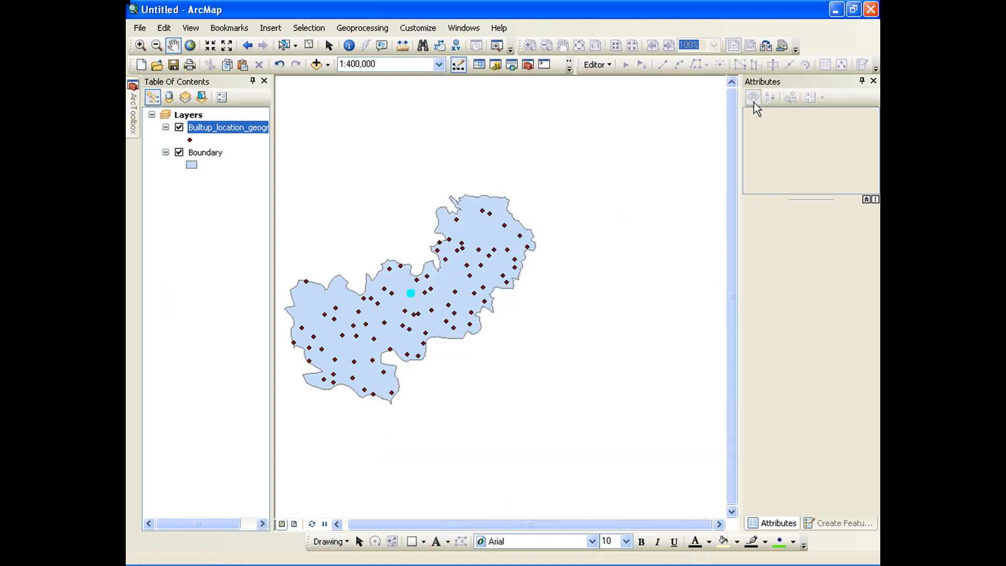
pyautogui.moveTo(432, 322); pyautogui.dragTo(543, 327)
pyautogui.scroll(-2, 569, 326)
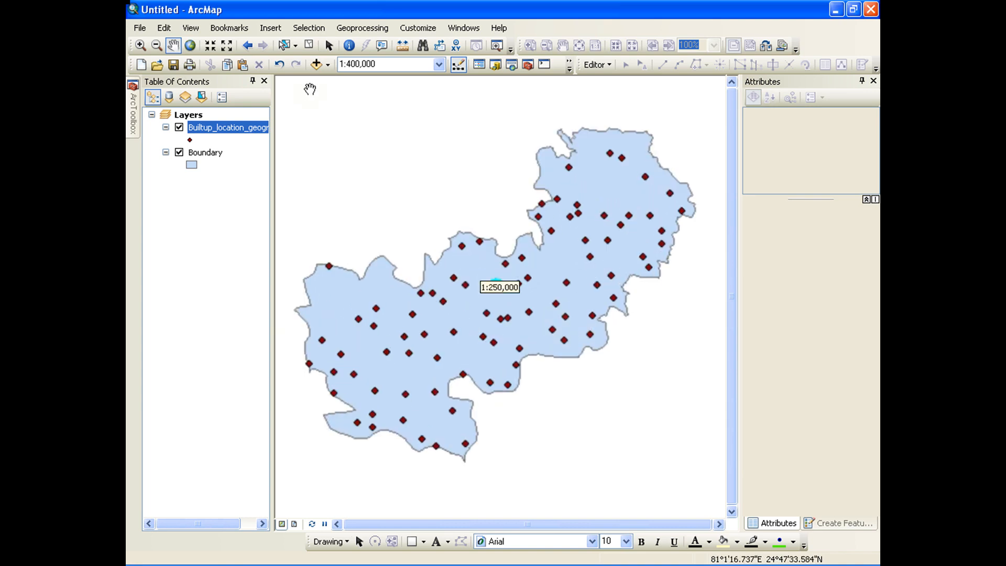
pyautogui.click(309, 45)
# - Display labels for the Builtup_location_geographic layer to inspect the place names on the map, and hide the labels again
pyautogui.rightClick(229, 128)
pyautogui.click(285, 295)
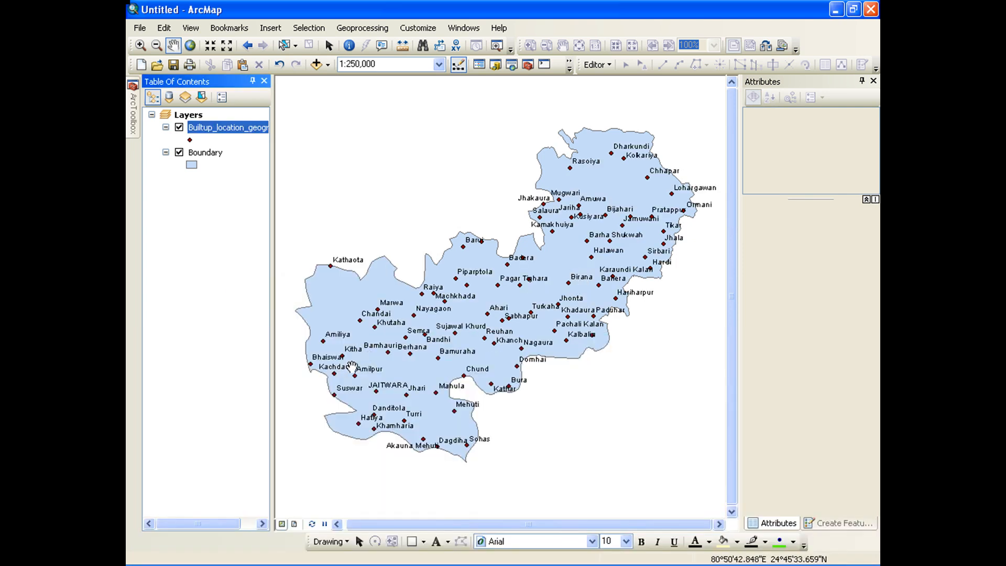
pyautogui.scroll(3, 347, 362)
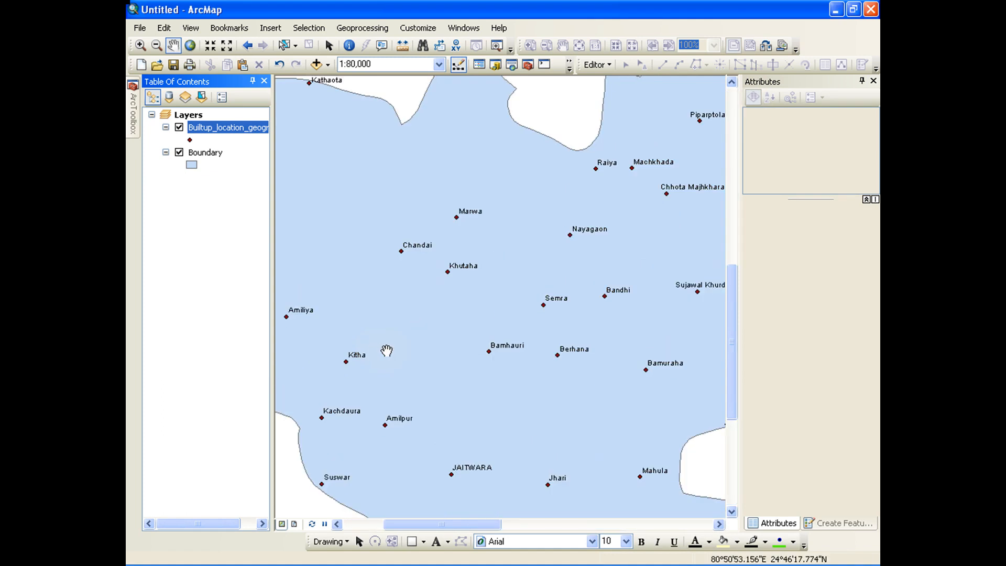
pyautogui.scroll(-1, 376, 311)
pyautogui.scroll(-3, 376, 311)
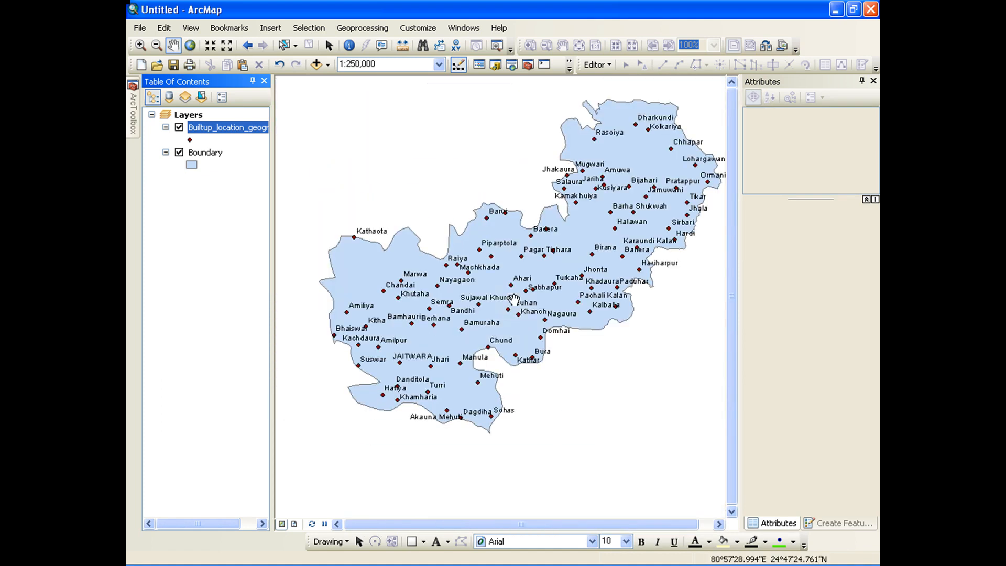
pyautogui.moveTo(531, 297); pyautogui.dragTo(509, 324)
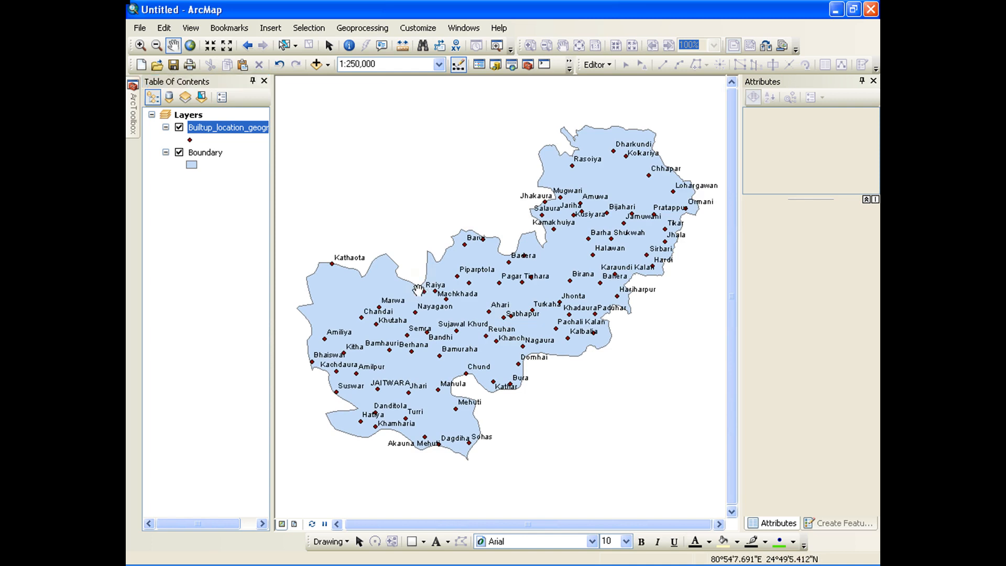
pyautogui.rightClick(219, 127)
pyautogui.click(272, 296)
# - Choose the Circle 7 marker from the symbol styles for the Builtup_location_geographic points
pyautogui.click(192, 140)
pyautogui.click(191, 141)
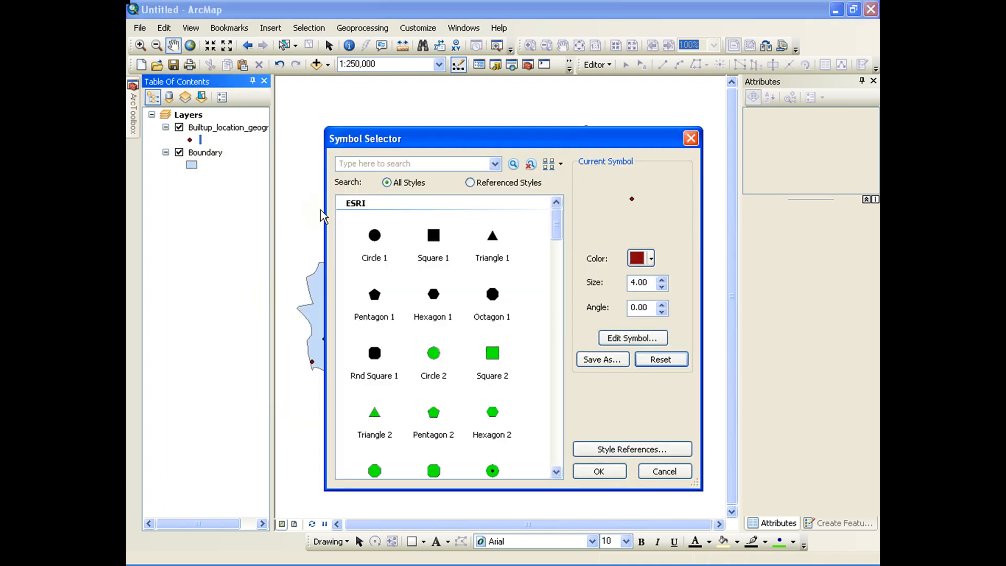
pyautogui.scroll(-1, 467, 394)
pyautogui.scroll(-2, 467, 395)
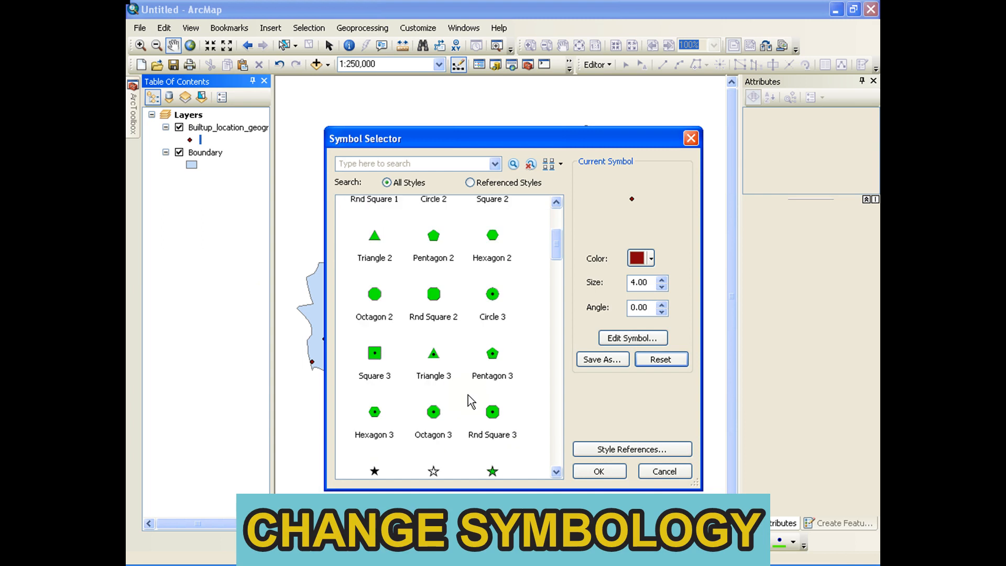
pyautogui.click(435, 360)
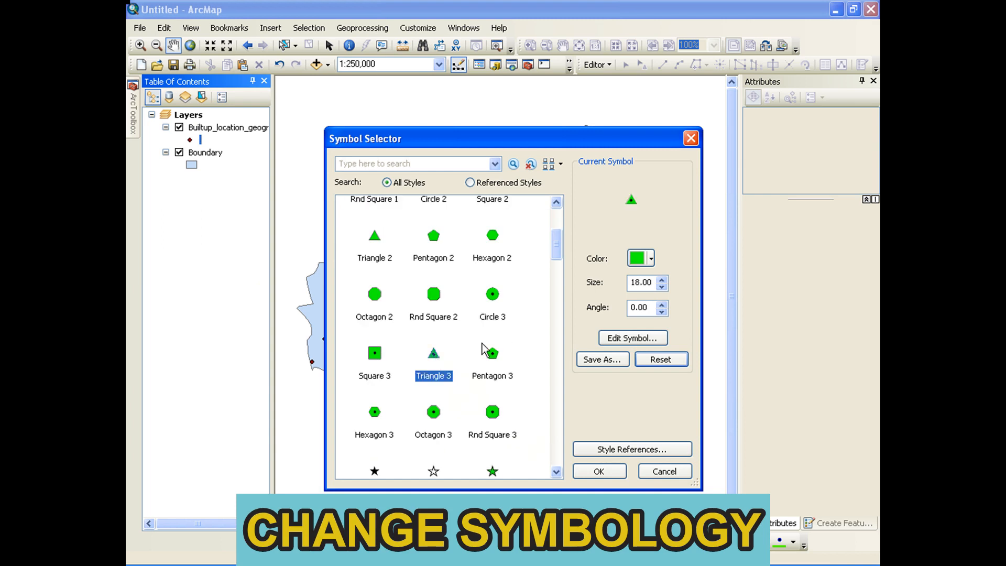
pyautogui.scroll(-6, 467, 420)
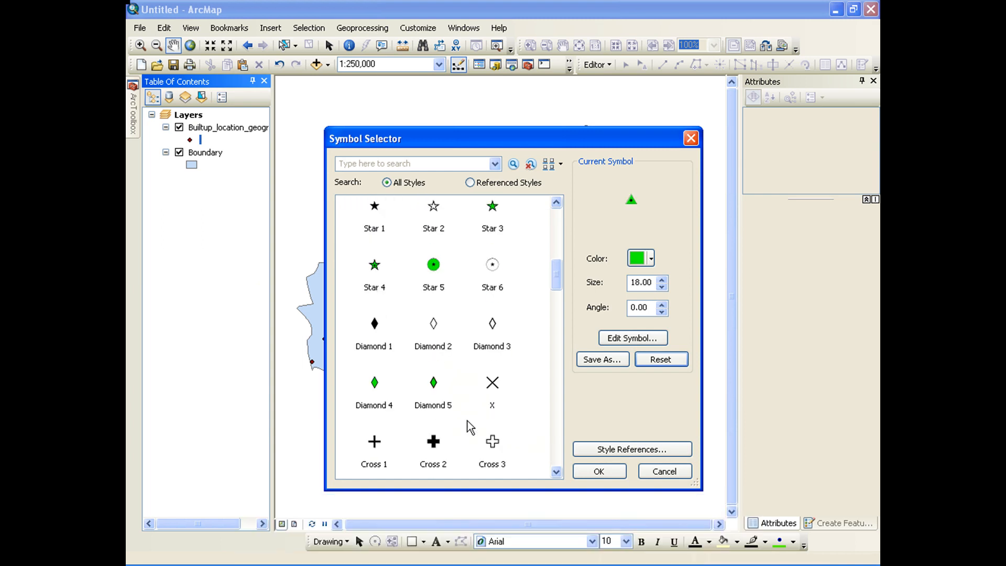
pyautogui.scroll(-3, 467, 420)
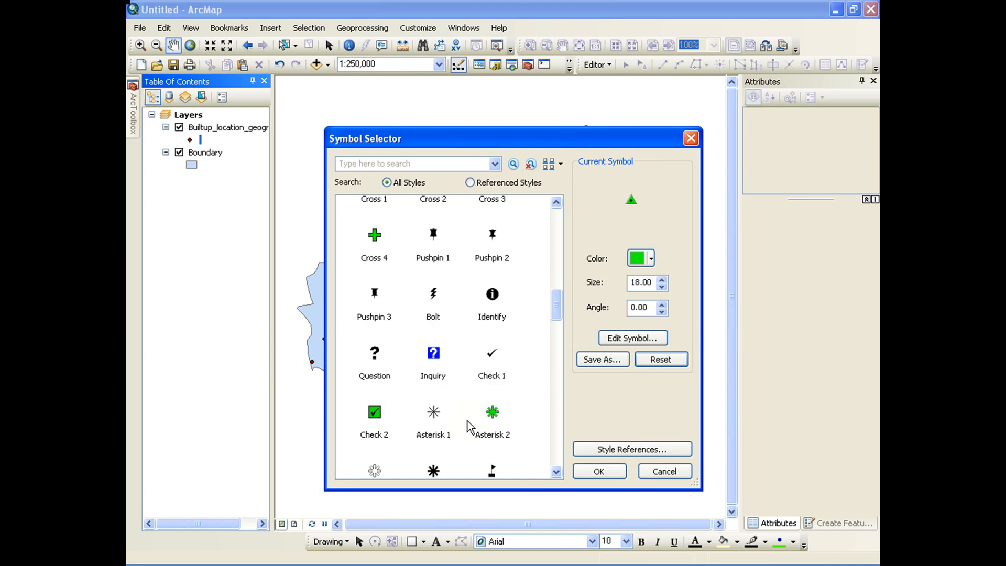
pyautogui.scroll(-9, 466, 421)
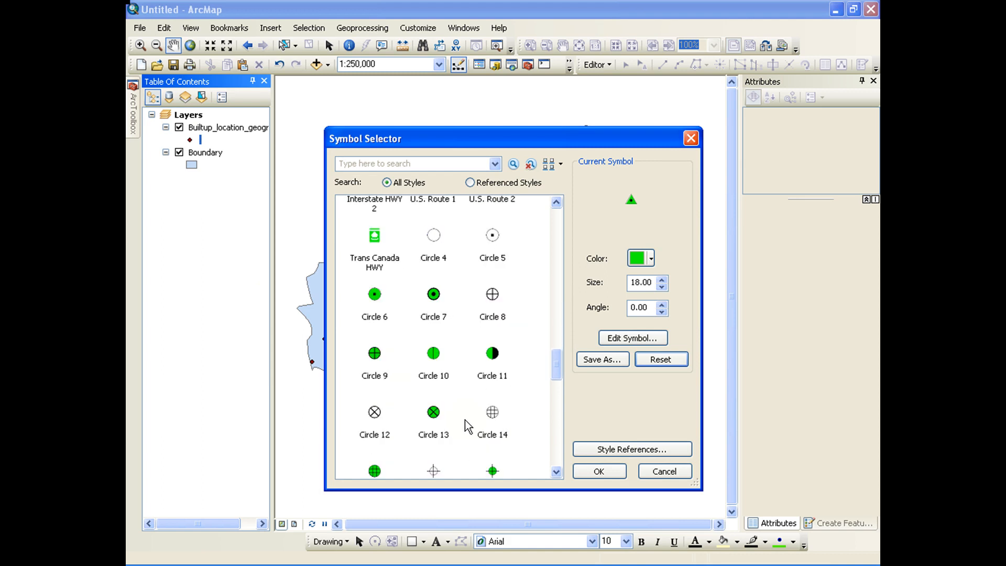
pyautogui.click(426, 308)
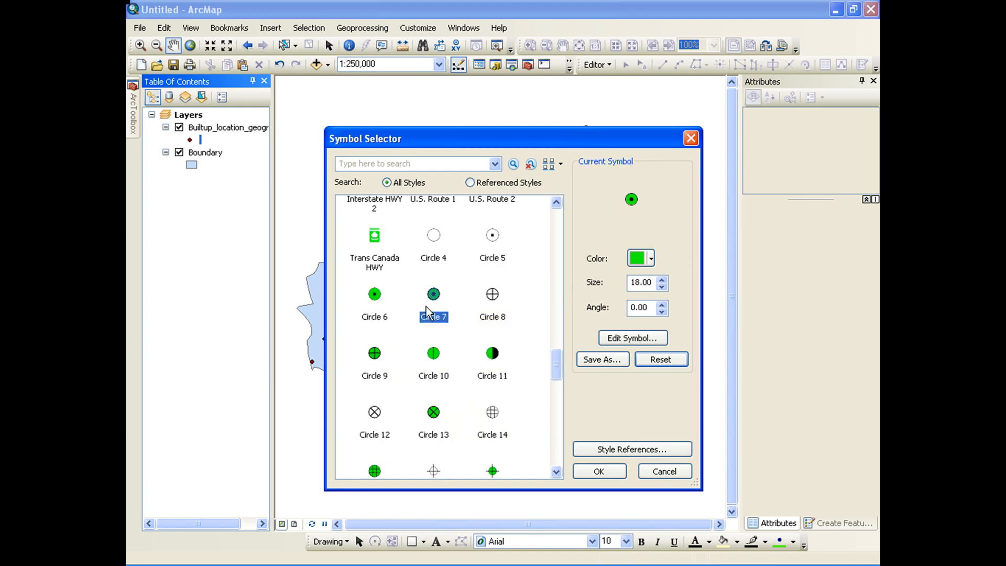
# - Set the settlement marker size to 10 and apply the symbol to the layer
pyautogui.click(662, 287)
pyautogui.click(662, 287)
pyautogui.click(662, 287)
pyautogui.click(662, 286)
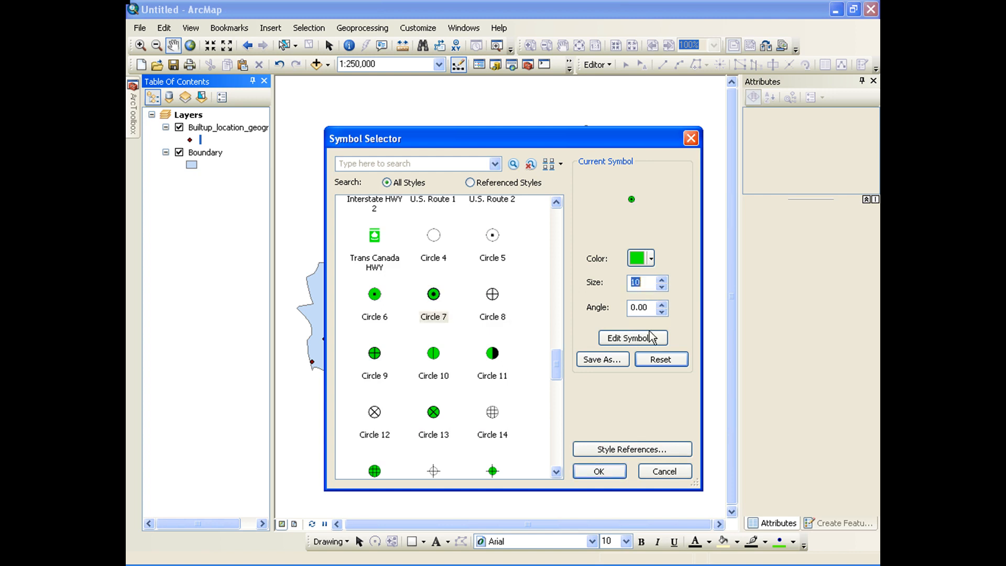
pyautogui.click(607, 471)
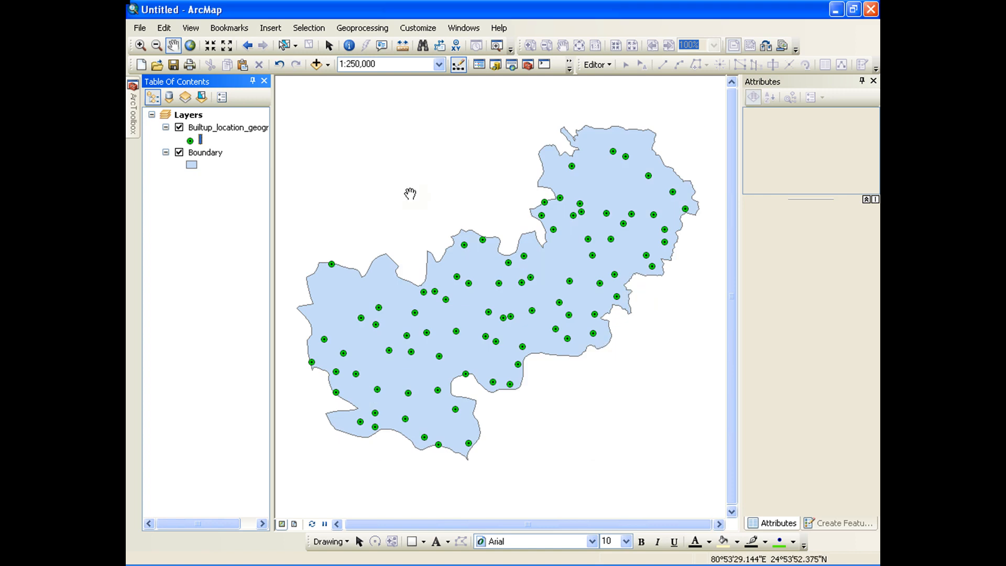
# - Check the geographic coordinate system in the source properties of the Builtup_location_geographic layer
pyautogui.rightClick(233, 131)
pyautogui.click(314, 434)
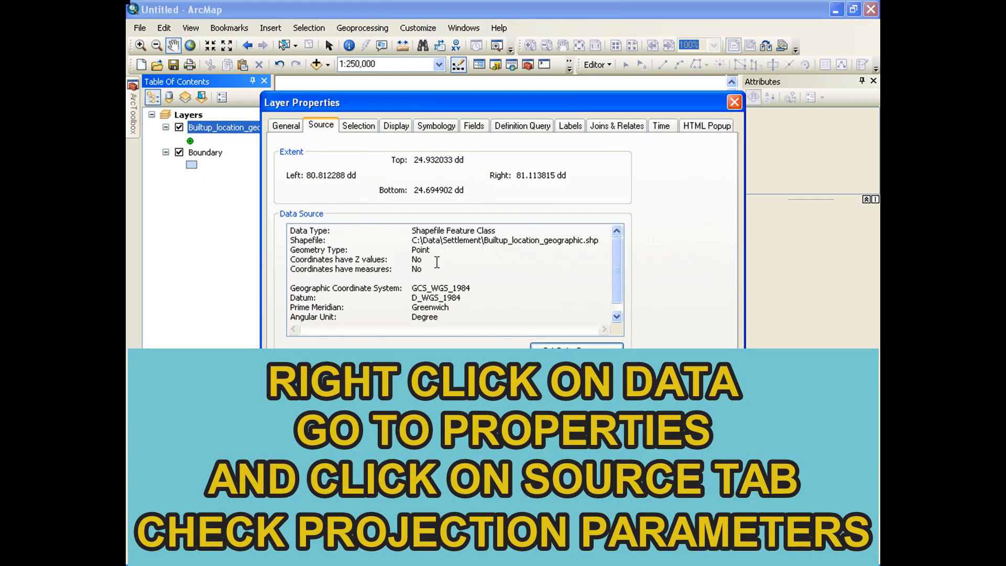
pyautogui.moveTo(473, 288); pyautogui.dragTo(413, 279)
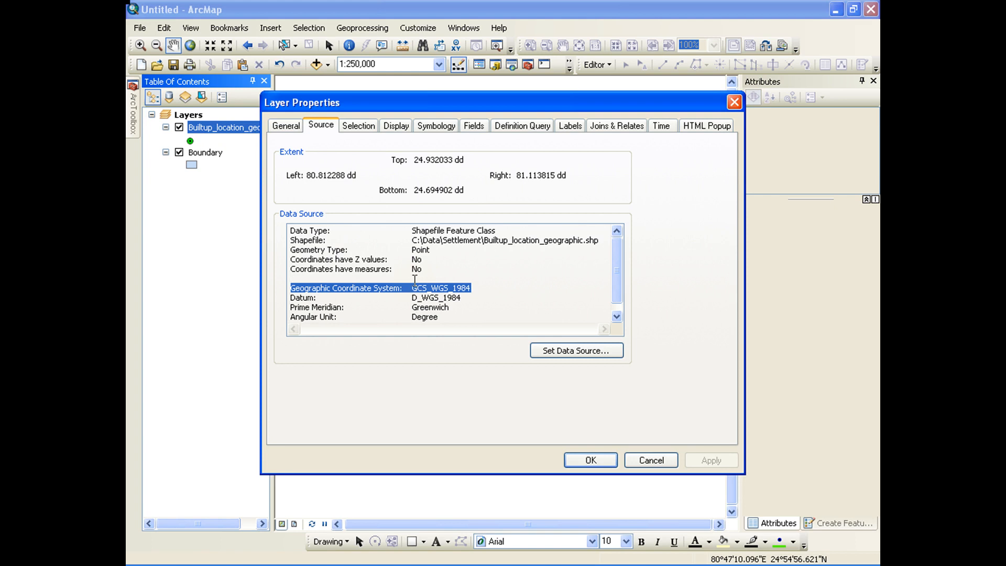
pyautogui.click(493, 283)
pyautogui.moveTo(483, 284); pyautogui.dragTo(384, 279)
pyautogui.click(591, 460)
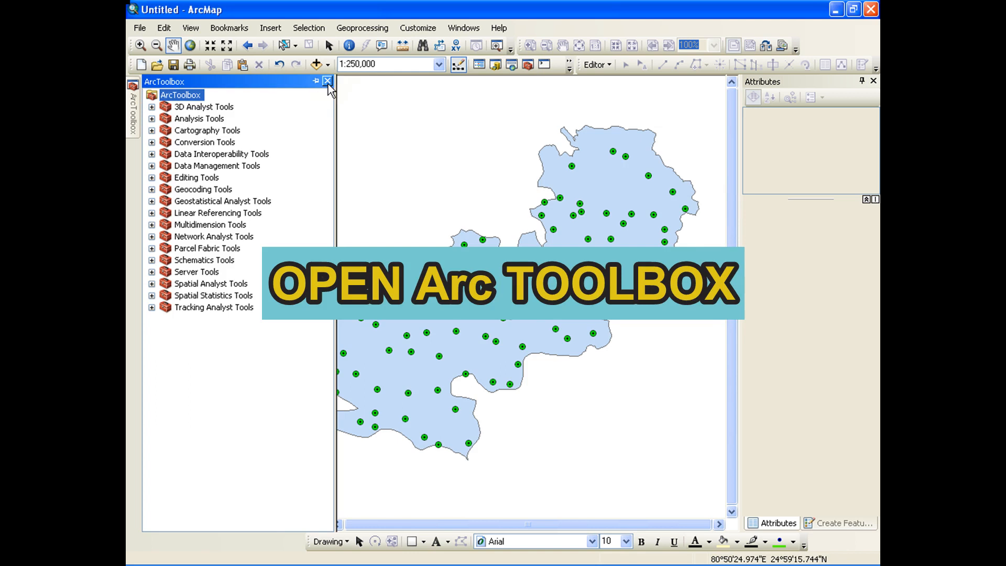
# - Dock ArcToolbox beside the table of contents and expand the Data Management Tools toolbox, widening it to read the toolset names
pyautogui.click(528, 66)
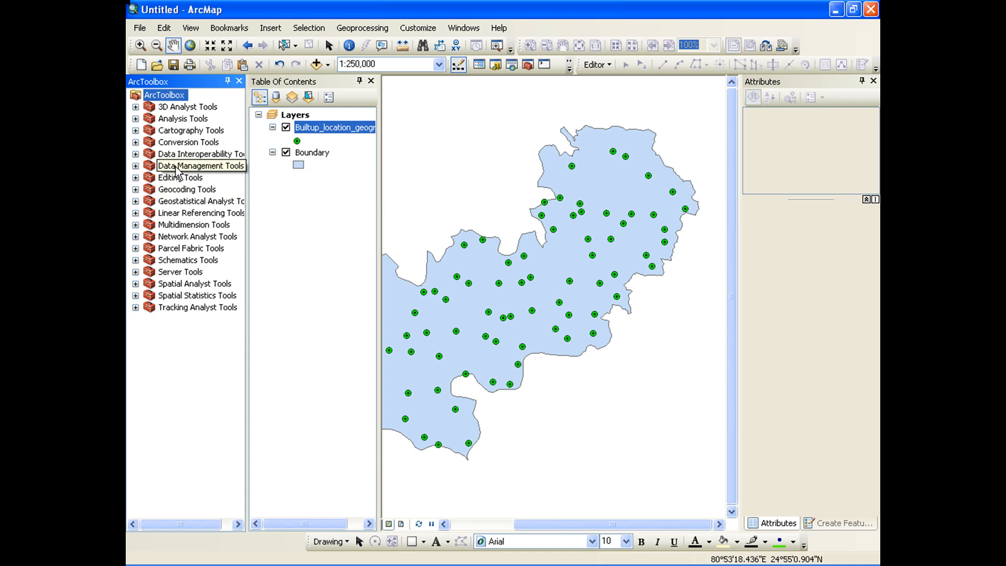
pyautogui.click(136, 166)
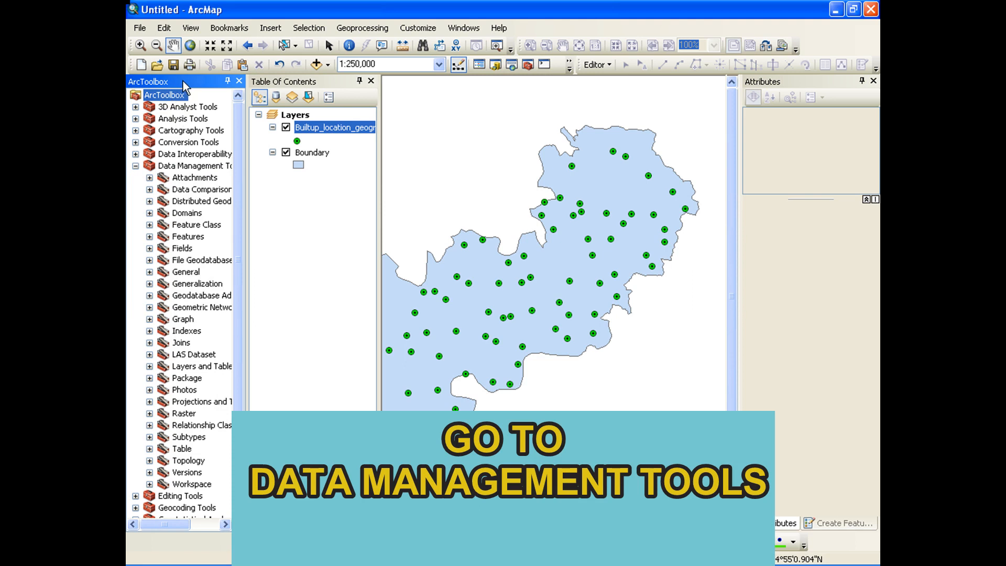
pyautogui.click(176, 120)
pyautogui.click(169, 96)
pyautogui.click(198, 169)
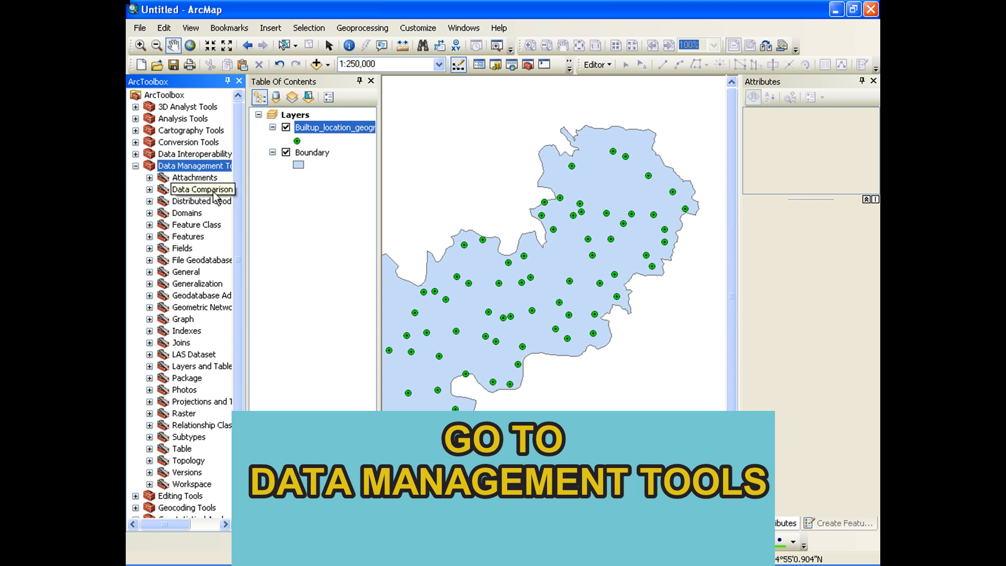
pyautogui.moveTo(248, 211); pyautogui.dragTo(267, 210)
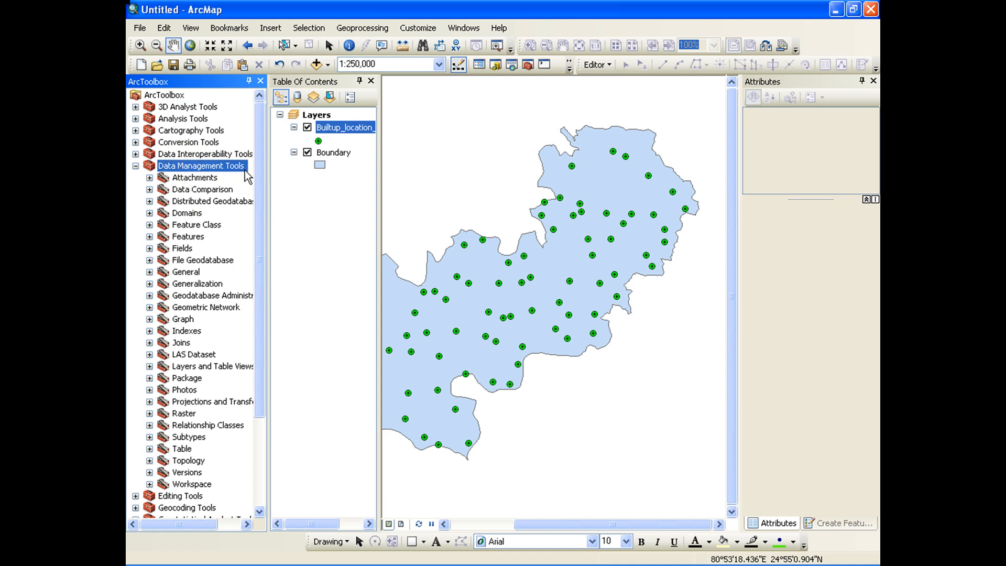
# - Expand the Features toolset in Data Management Tools and open the Add XY Coordinates tool
pyautogui.click(192, 237)
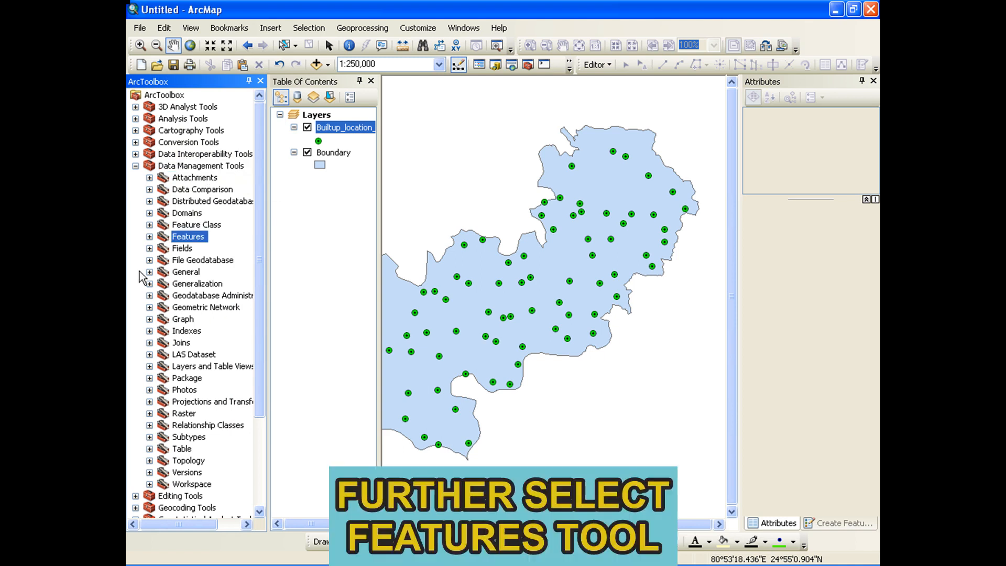
pyautogui.click(150, 237)
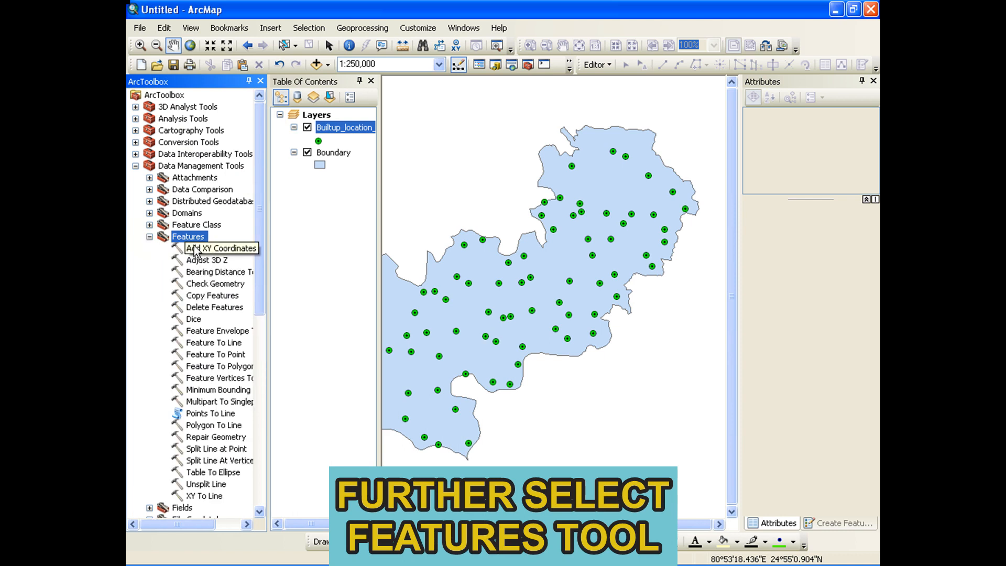
pyautogui.moveTo(269, 336); pyautogui.dragTo(296, 336)
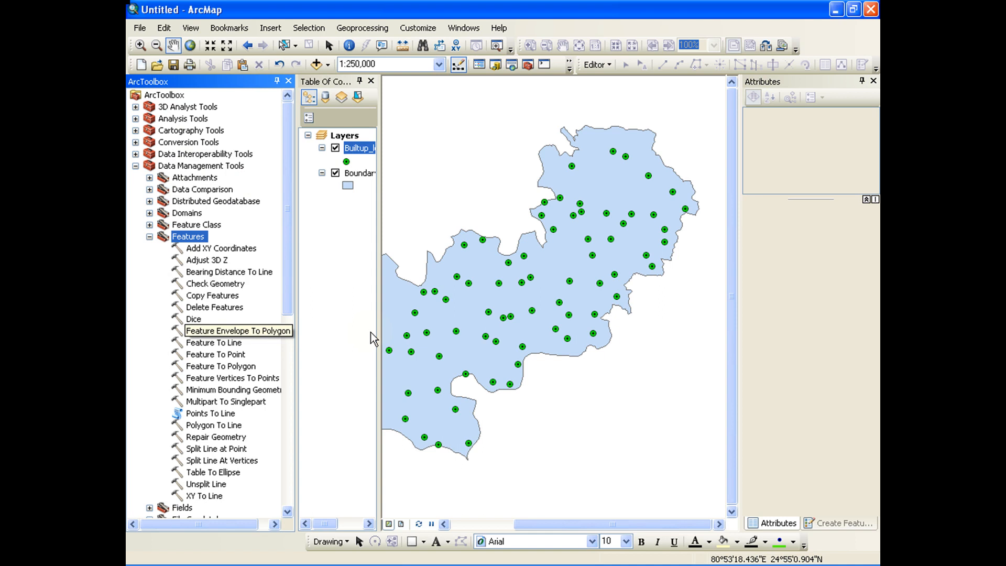
pyautogui.click(221, 249)
pyautogui.click(179, 240)
pyautogui.click(221, 251)
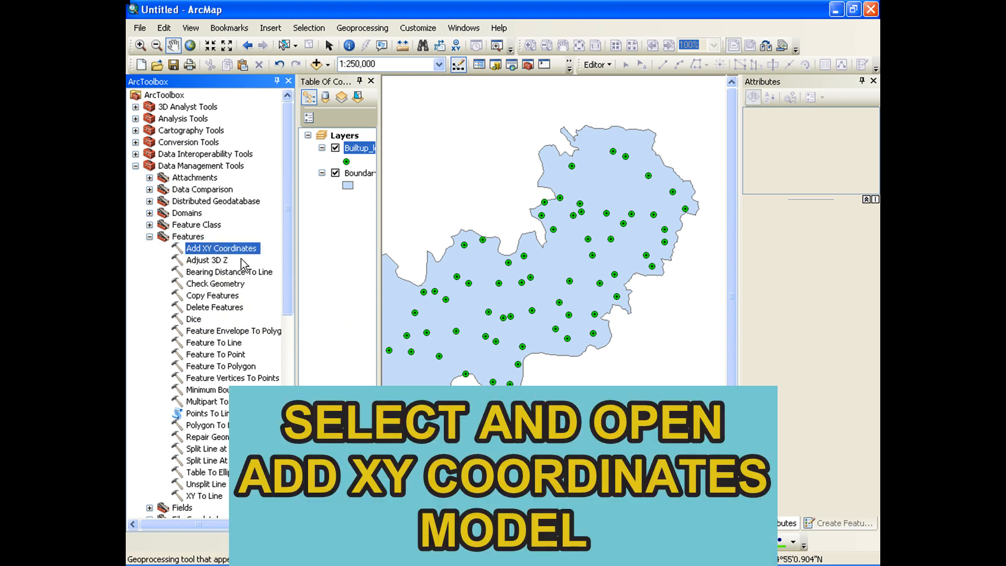
pyautogui.rightClick(237, 252)
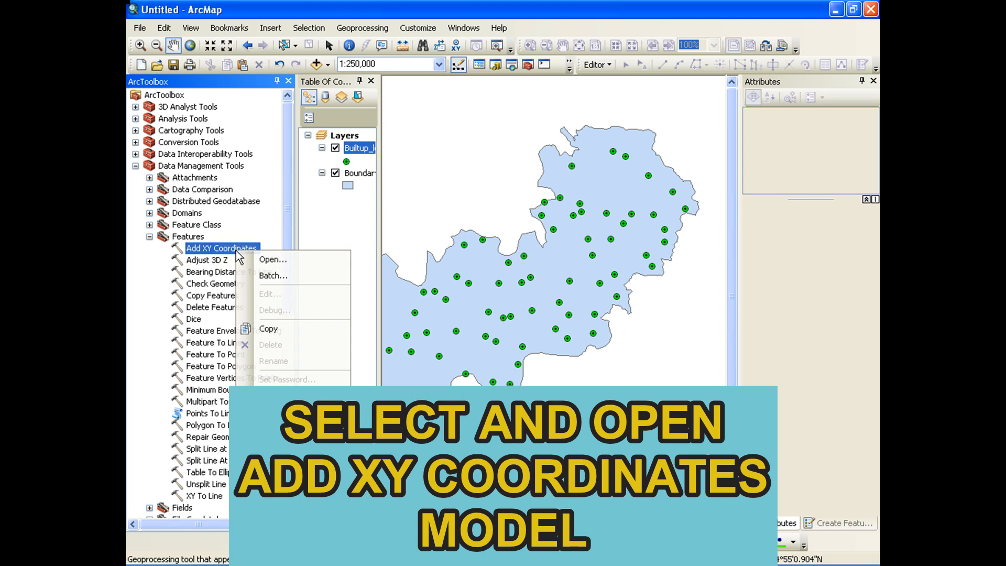
pyautogui.click(278, 260)
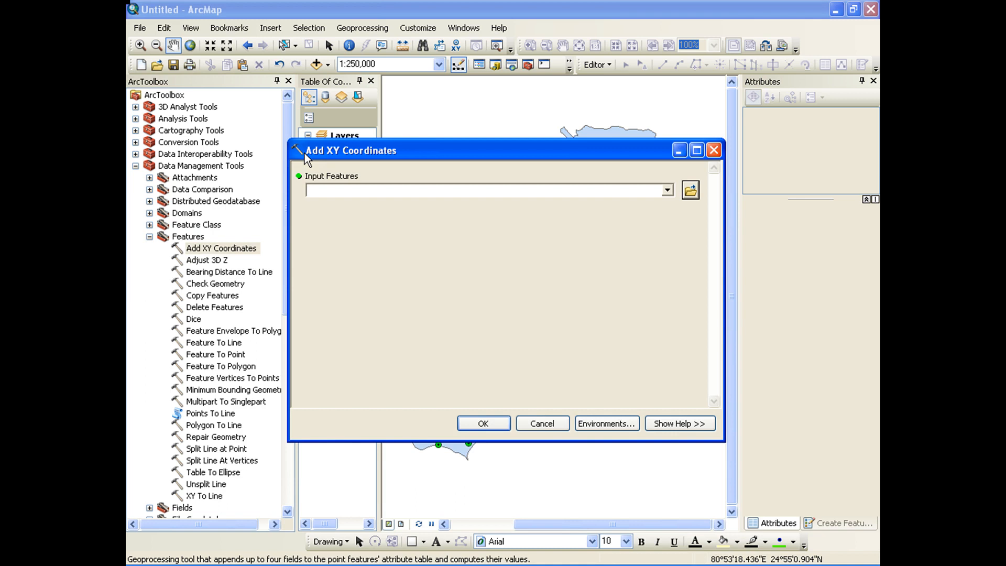
# - Collapse ArcToolbox and widen the table of contents to show full layer names, keeping the Add XY Coordinates dialog clear of it
pyautogui.moveTo(527, 149); pyautogui.dragTo(569, 152)
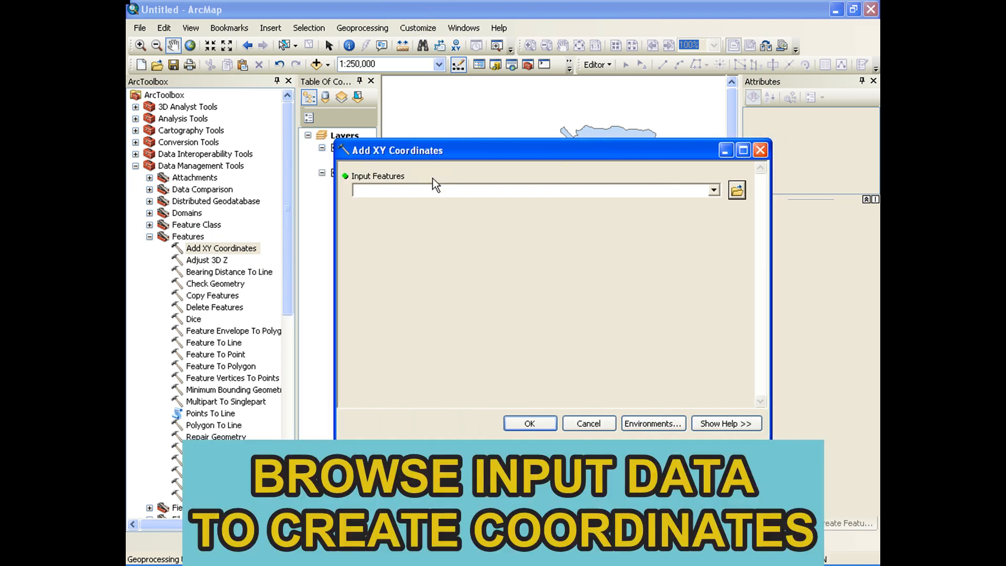
pyautogui.click(465, 10)
pyautogui.click(277, 81)
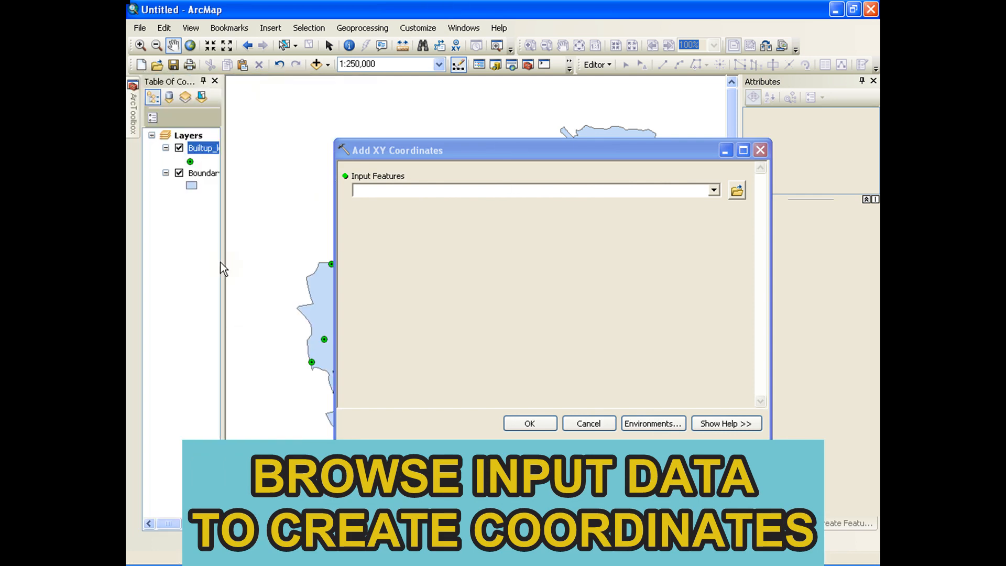
pyautogui.moveTo(221, 263); pyautogui.dragTo(297, 268)
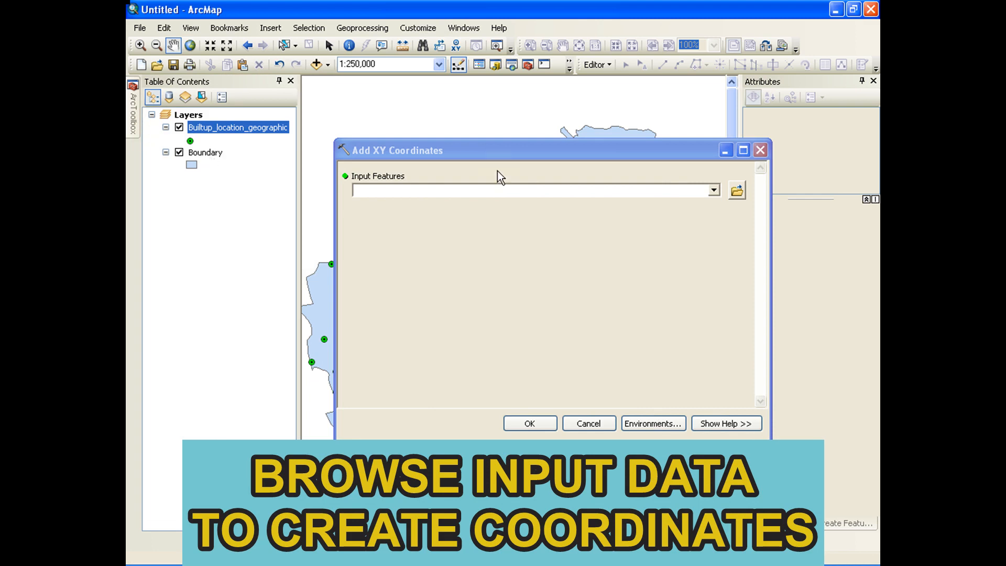
pyautogui.moveTo(467, 153); pyautogui.dragTo(433, 142)
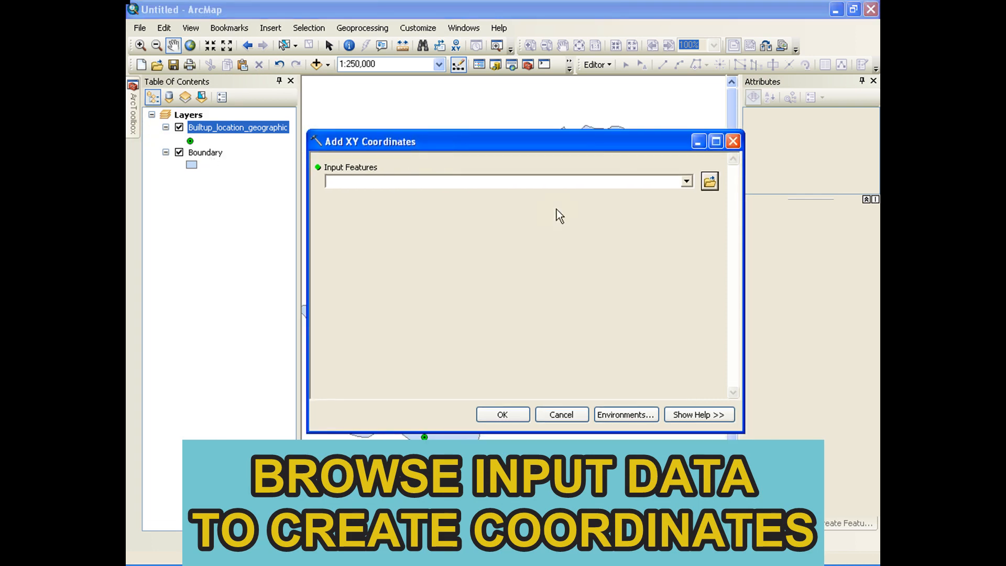
# - Run Add XY Coordinates with Builtup_location_geographic as the input features
pyautogui.click(687, 181)
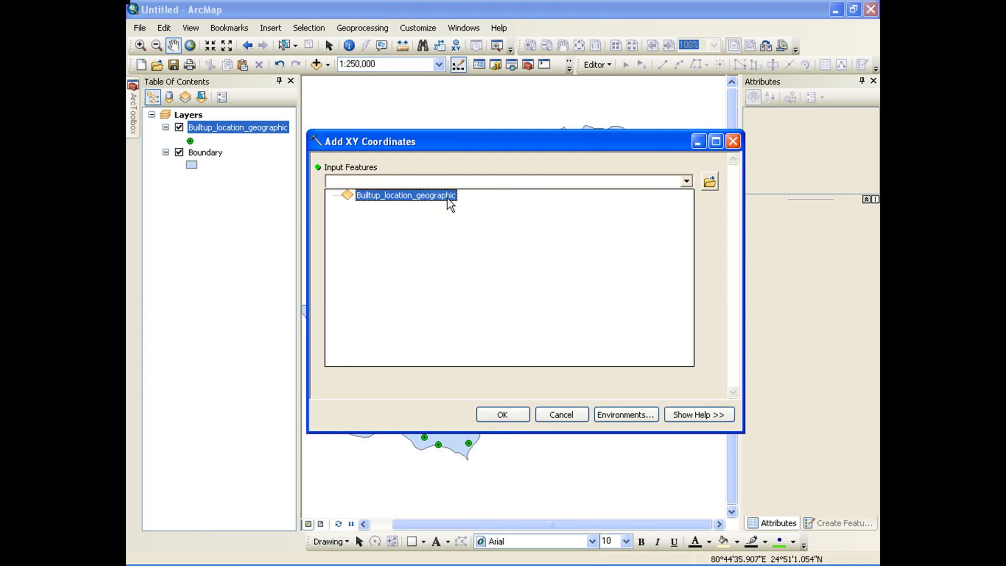
pyautogui.click(419, 196)
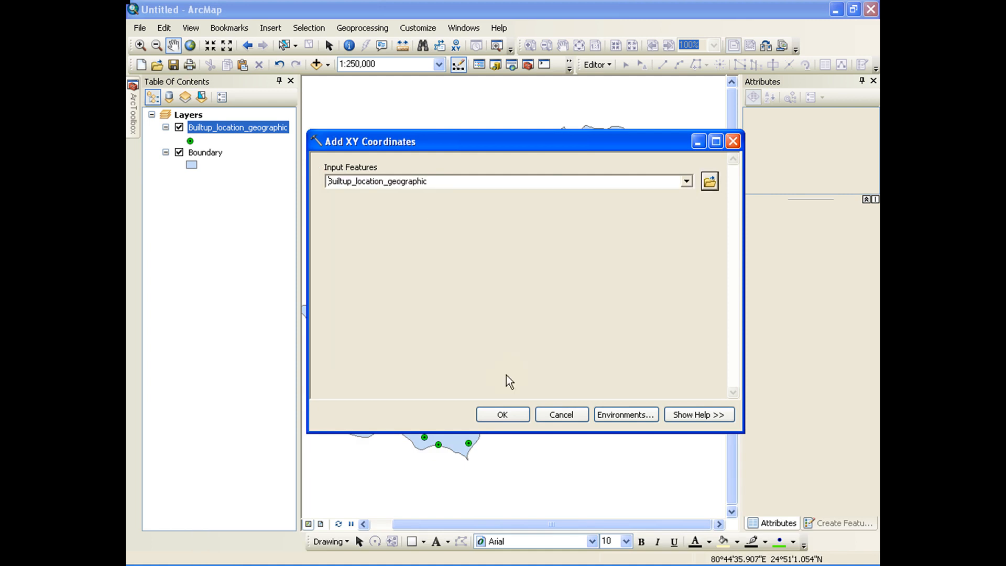
pyautogui.click(503, 414)
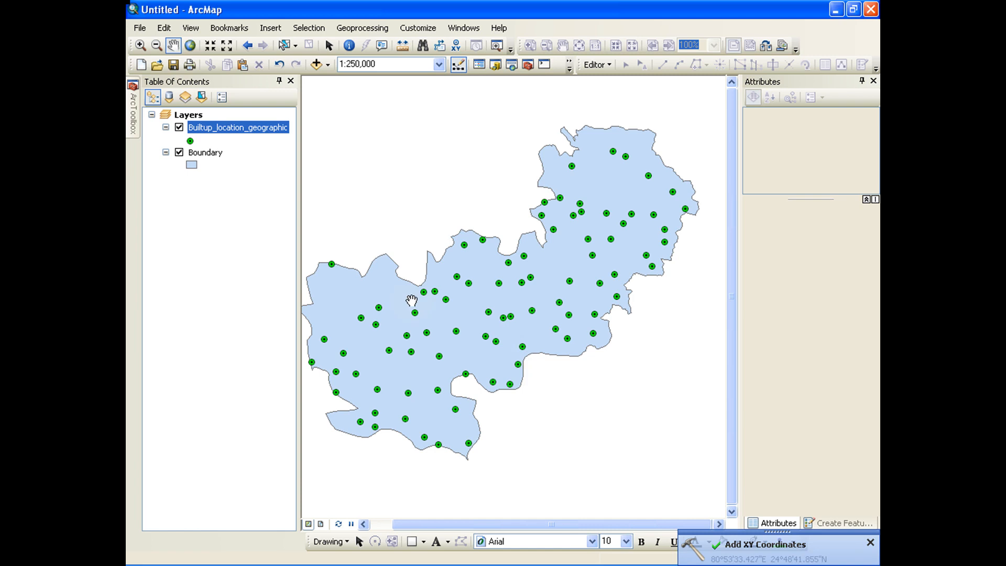
# - Open the Builtup_location_geographic attribute table and highlight the POINT_X column to check the added coordinates
pyautogui.click(204, 155)
pyautogui.rightClick(236, 129)
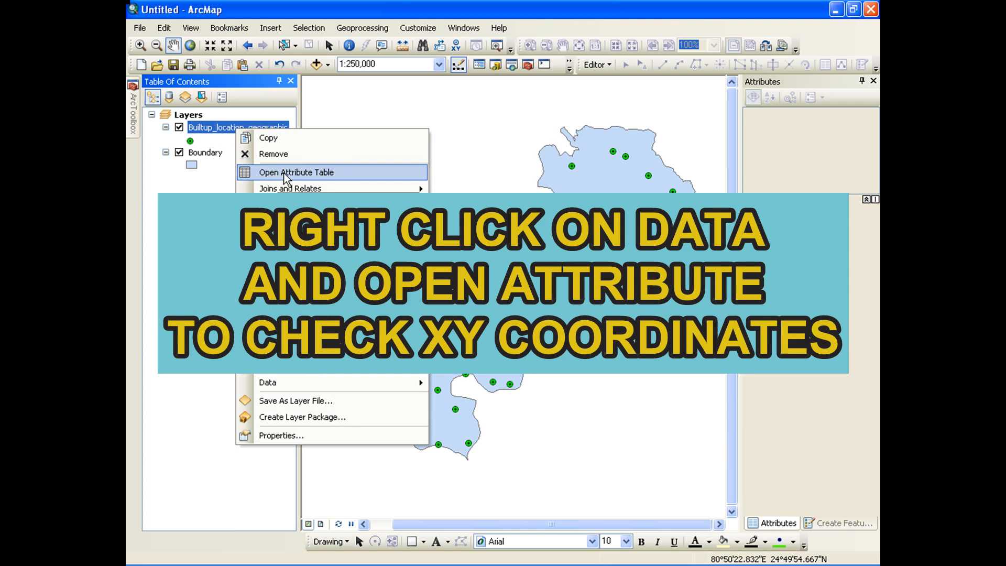
pyautogui.click(216, 131)
pyautogui.rightClick(215, 130)
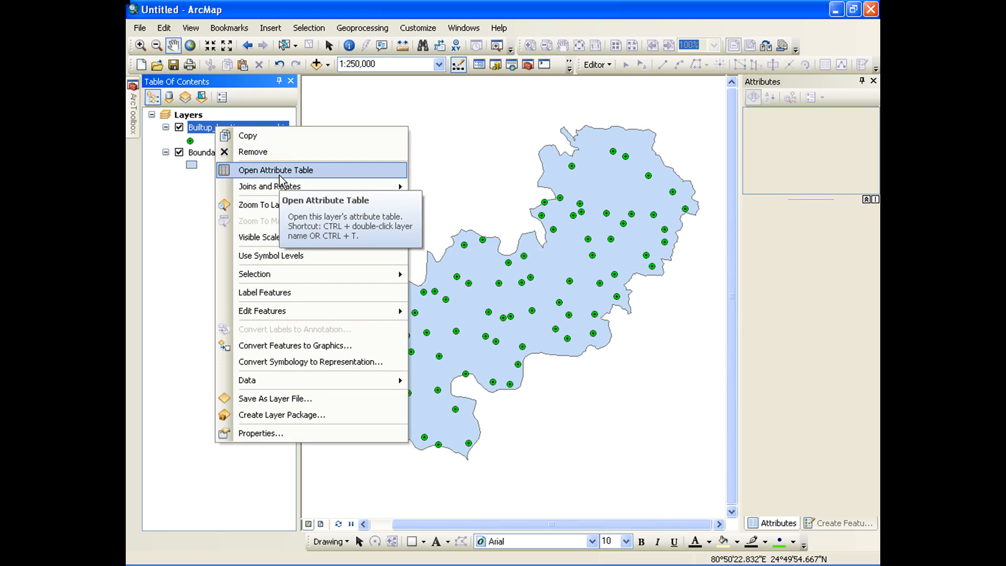
pyautogui.click(279, 175)
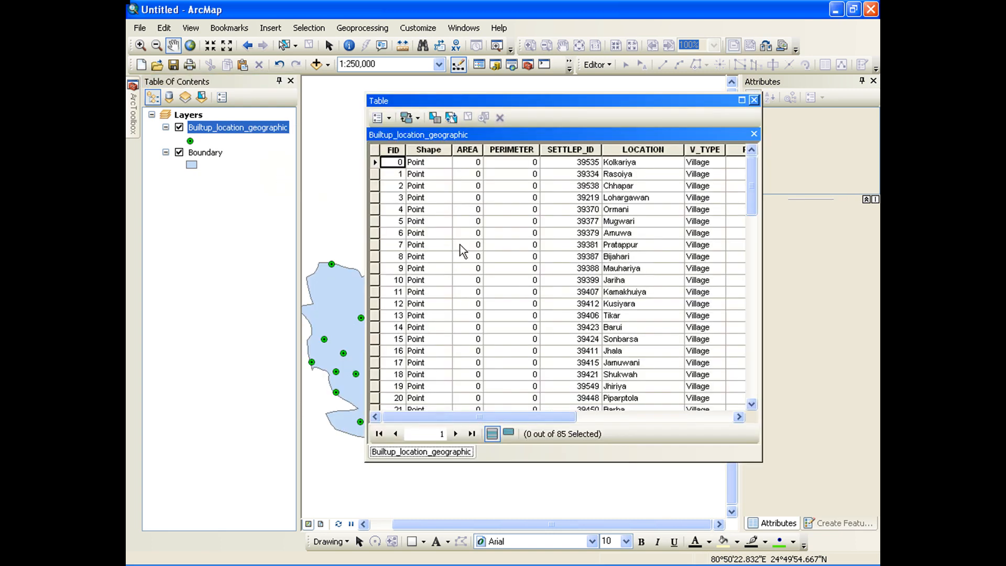
pyautogui.moveTo(533, 417); pyautogui.dragTo(707, 424)
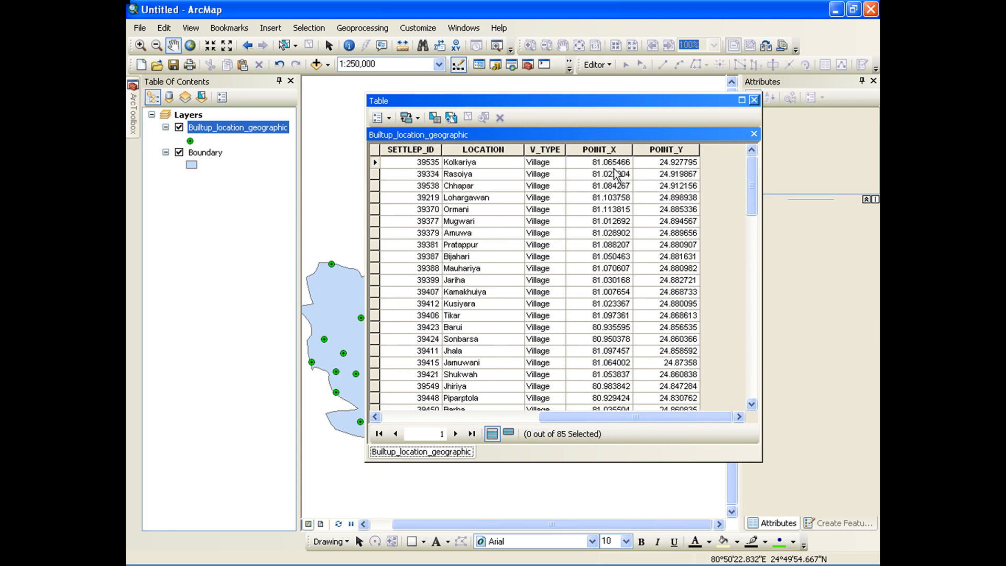
pyautogui.click(551, 149)
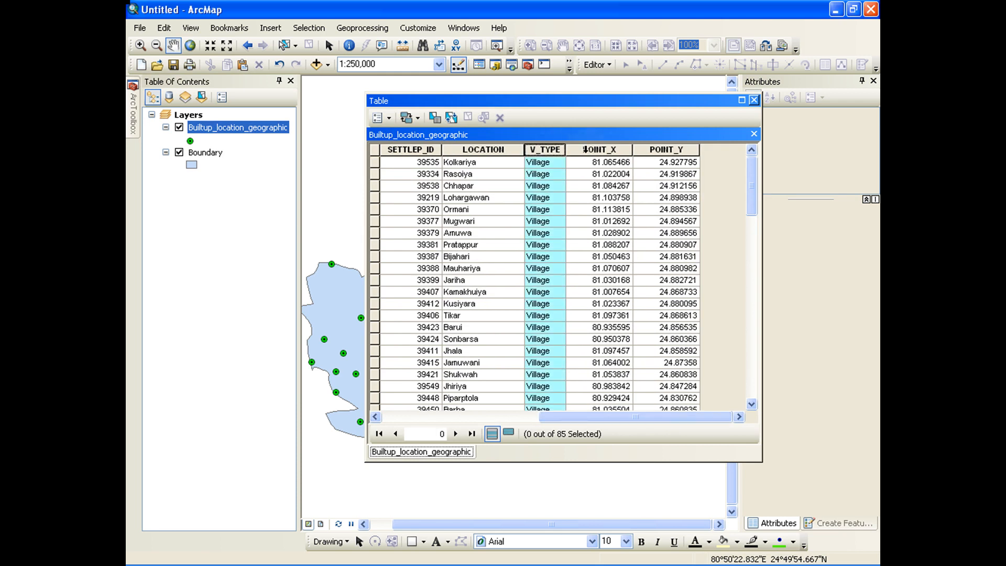
pyautogui.click(586, 149)
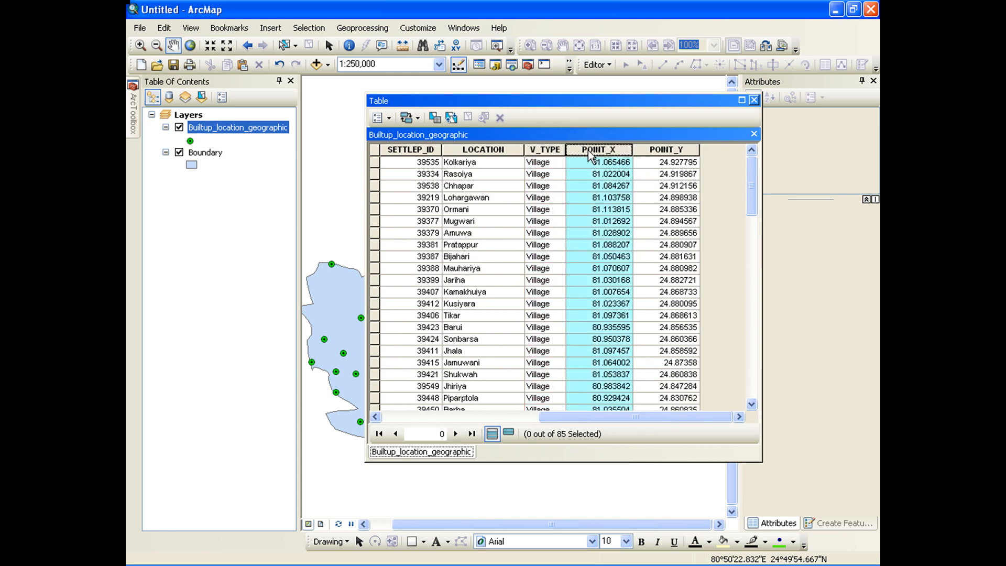
# - Highlight the POINT_Y column in the attribute table and look through its coordinates
pyautogui.click(661, 150)
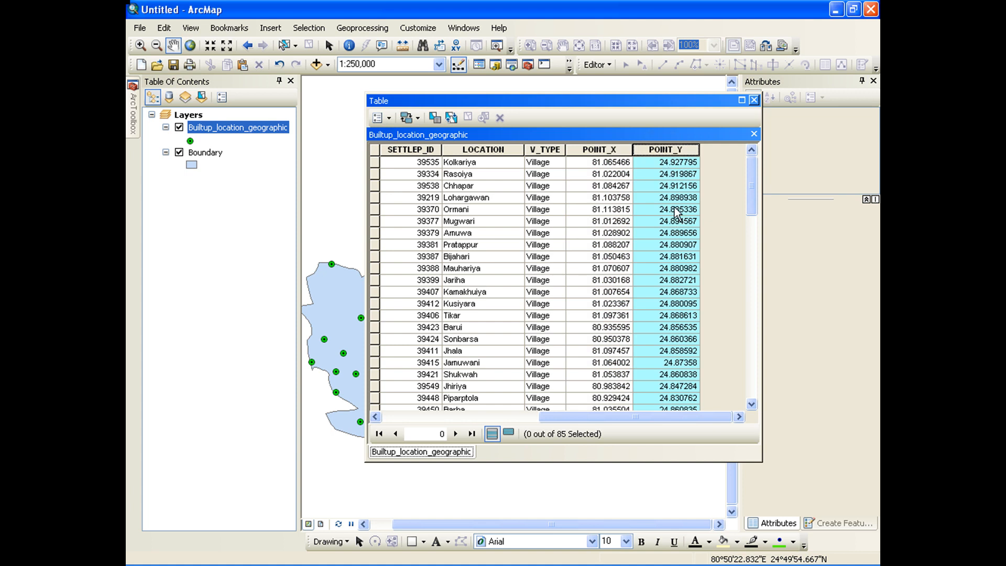
pyautogui.scroll(-11, 674, 209)
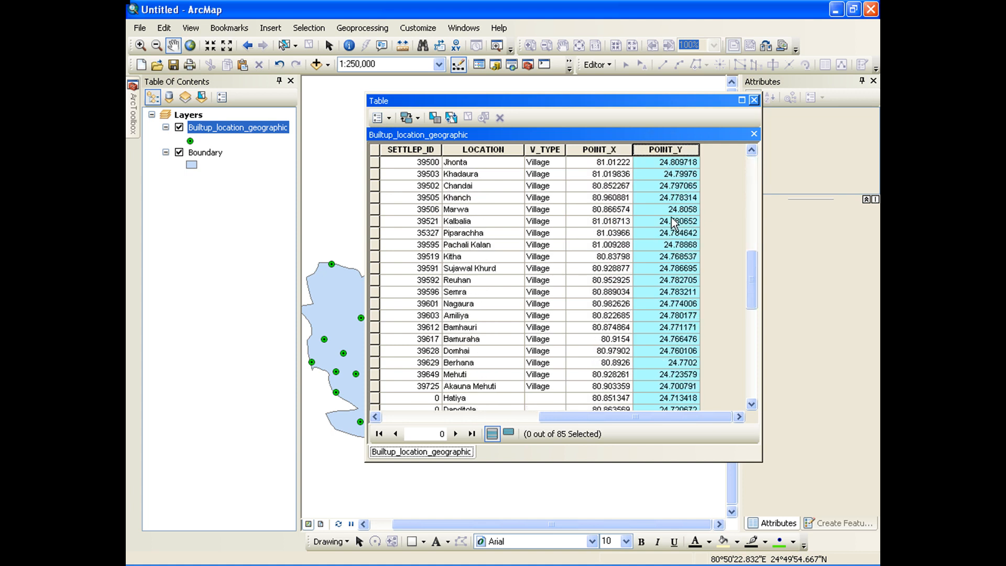
pyautogui.scroll(11, 671, 219)
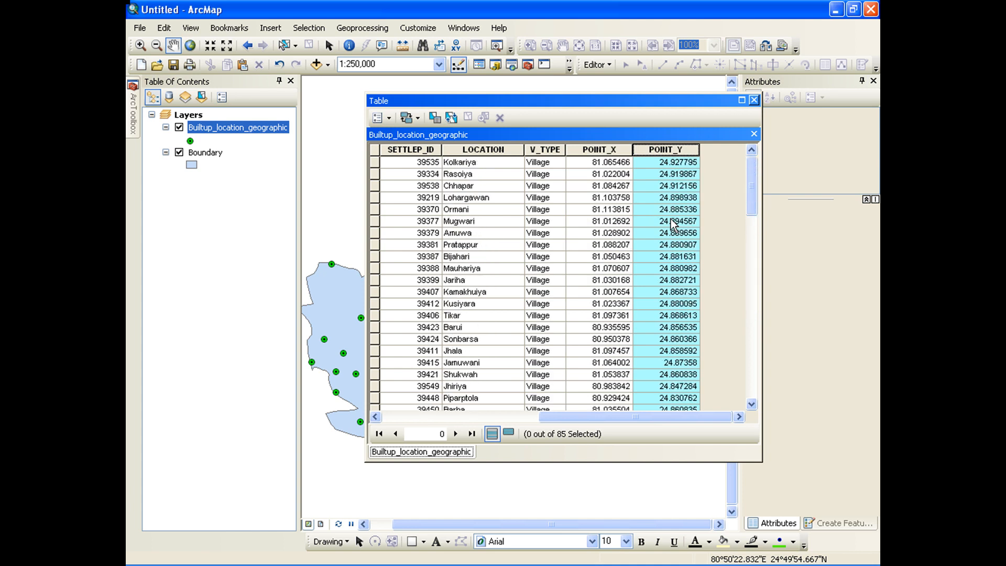
# - Move the attribute table off the map's eastern part and open the Export Data dialog for the table
pyautogui.moveTo(532, 131); pyautogui.dragTo(251, 152)
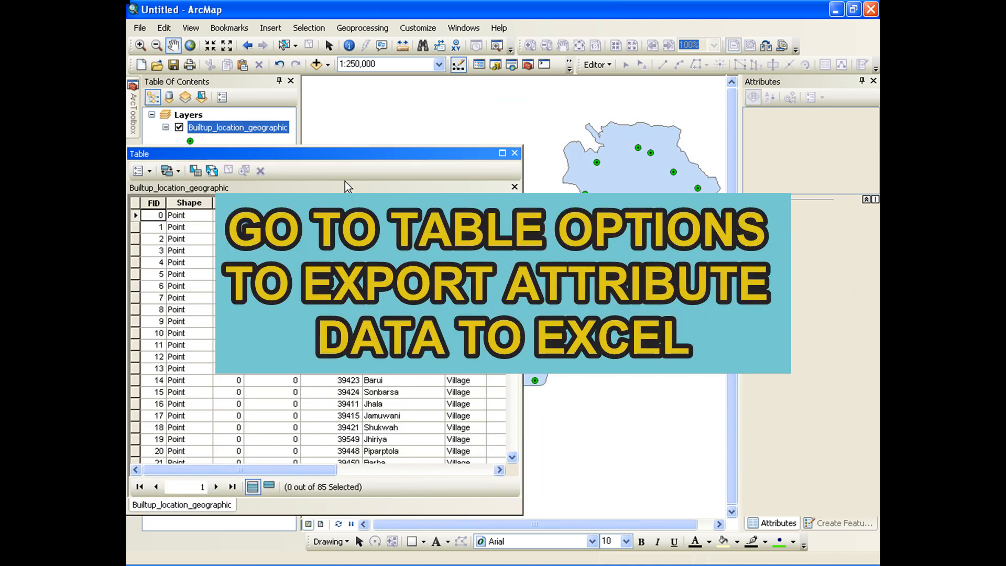
pyautogui.moveTo(339, 157); pyautogui.dragTo(356, 155)
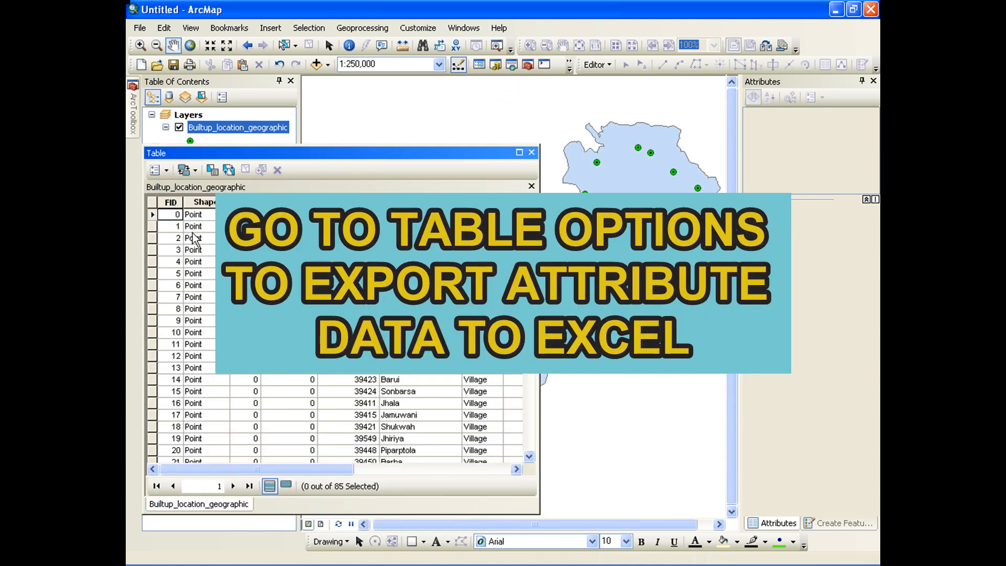
pyautogui.click(165, 170)
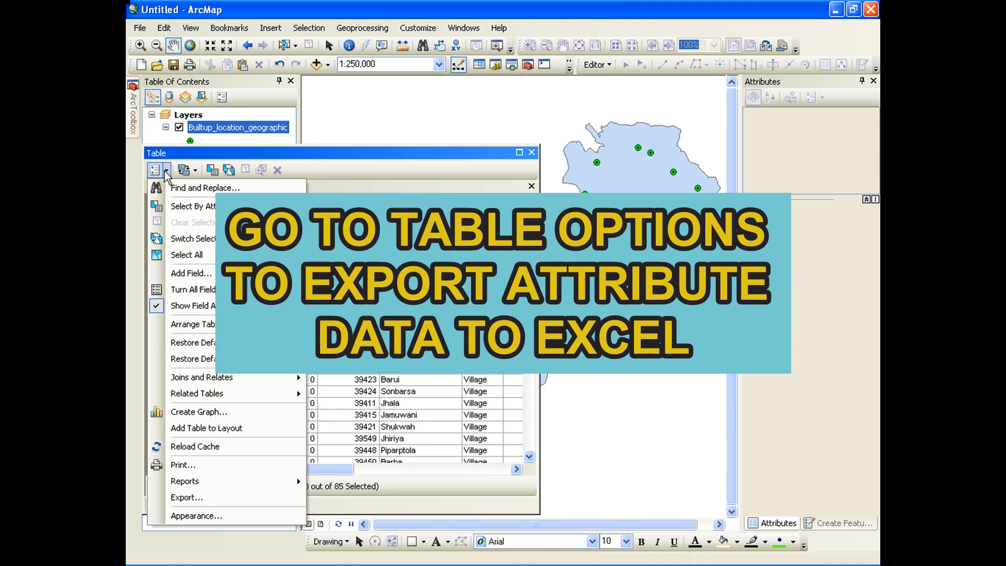
pyautogui.moveTo(207, 334)
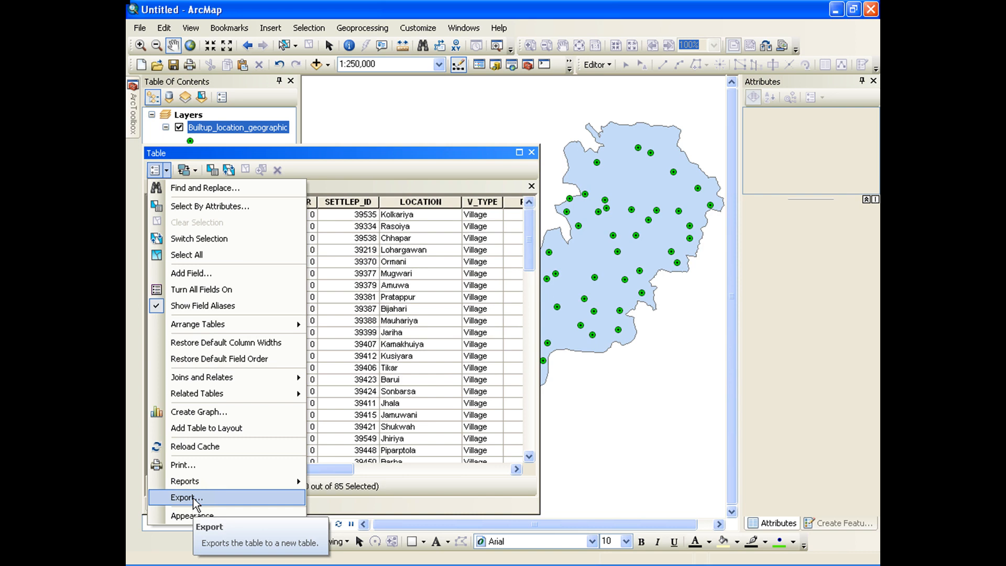
pyautogui.click(197, 503)
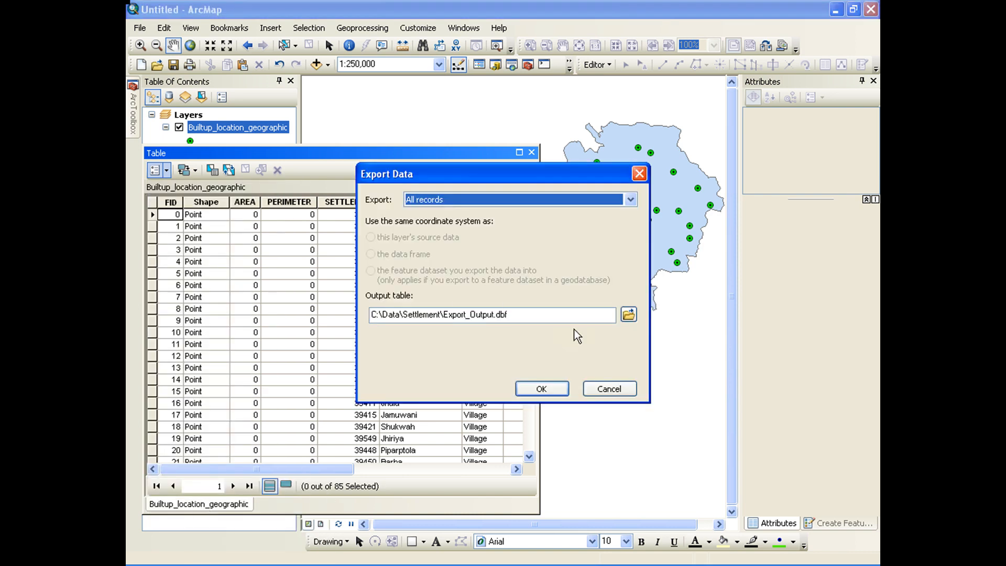
pyautogui.click(628, 314)
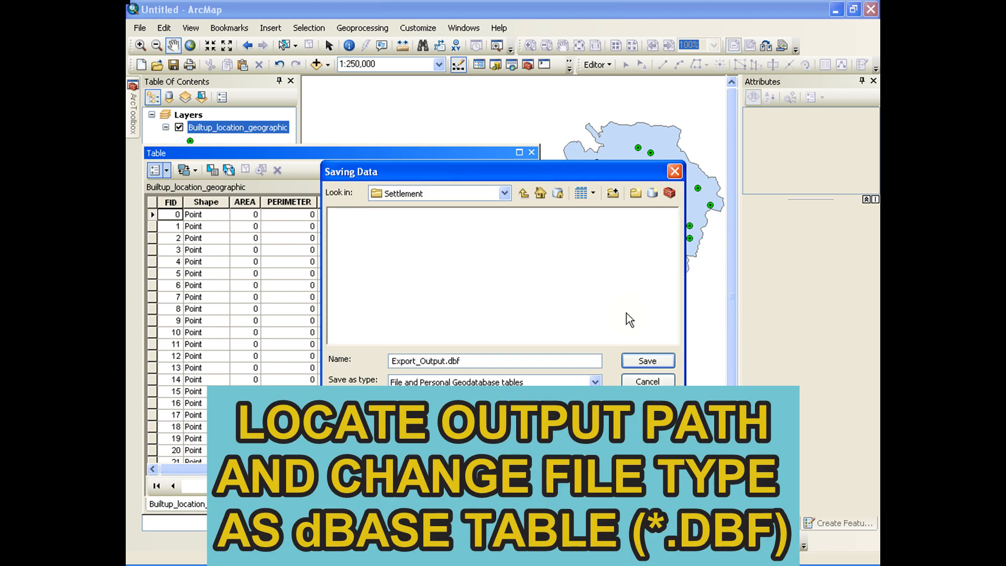
pyautogui.moveTo(479, 180); pyautogui.dragTo(510, 239)
pyautogui.click(705, 230)
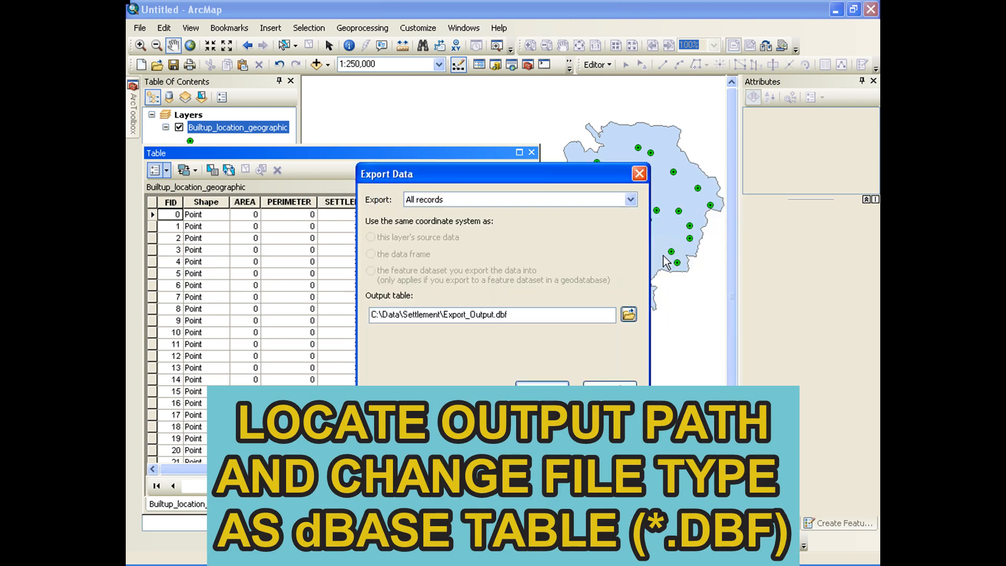
# - Browse for the output table's location and go to the Output data folder inside Data
pyautogui.click(631, 313)
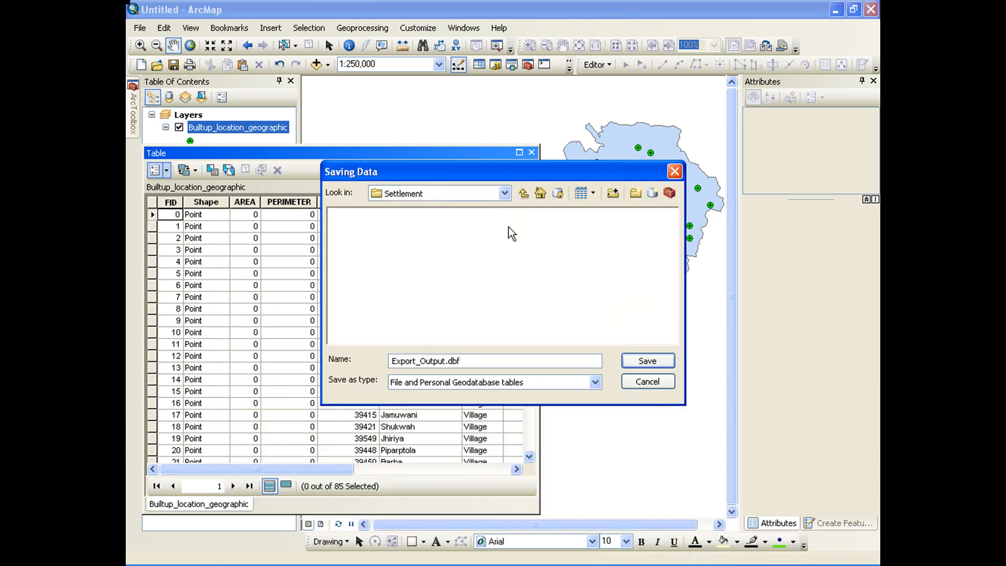
pyautogui.moveTo(501, 161); pyautogui.dragTo(686, 160)
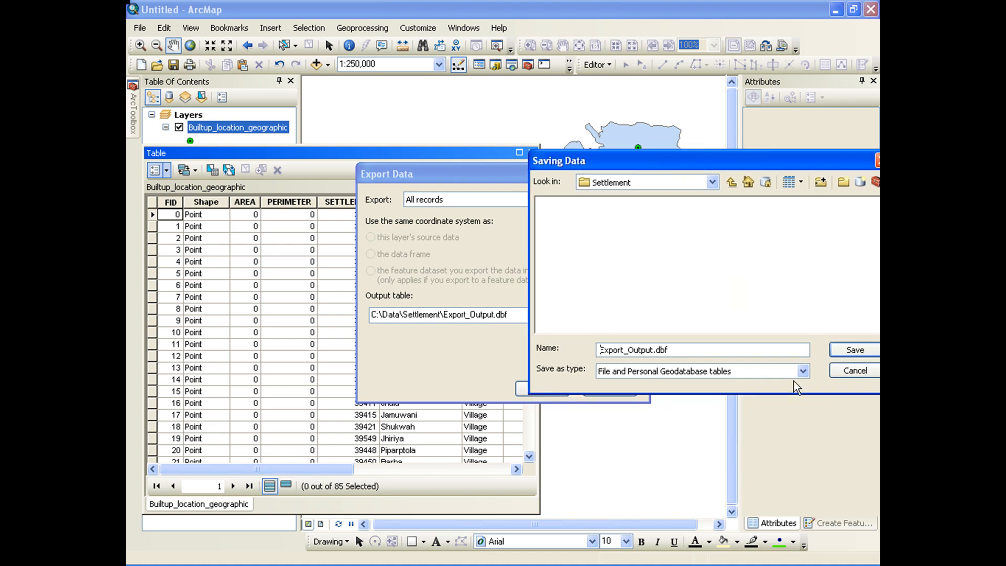
pyautogui.click(731, 183)
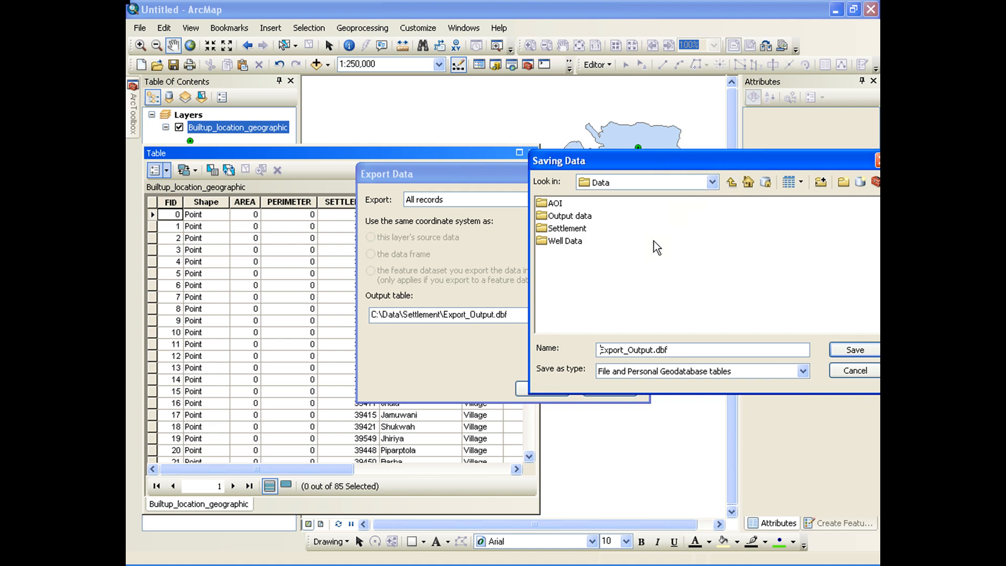
pyautogui.click(578, 219)
pyautogui.doubleClick(579, 219)
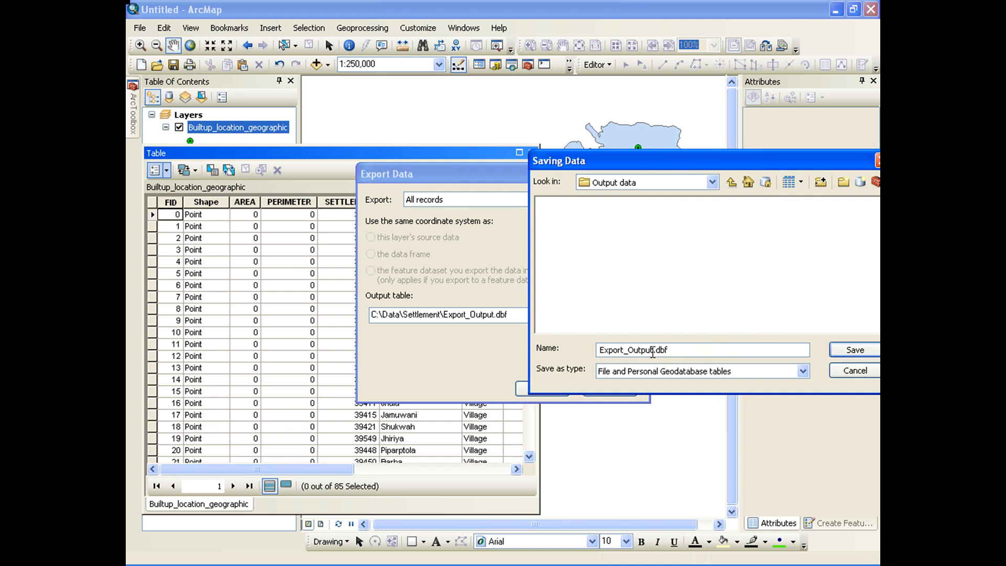
# - Name the output table Settlement.dbf
pyautogui.moveTo(653, 350); pyautogui.dragTo(568, 346)
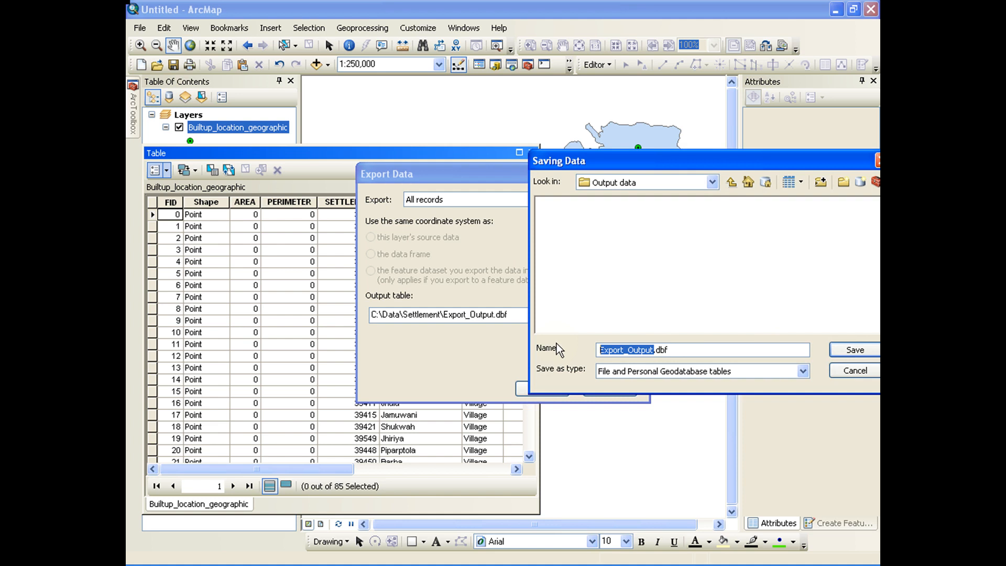
pyautogui.write('set')
pyautogui.press('BackSpace')
pyautogui.press('BackSpace')
pyautogui.press('BackSpace')
pyautogui.write('Settle')
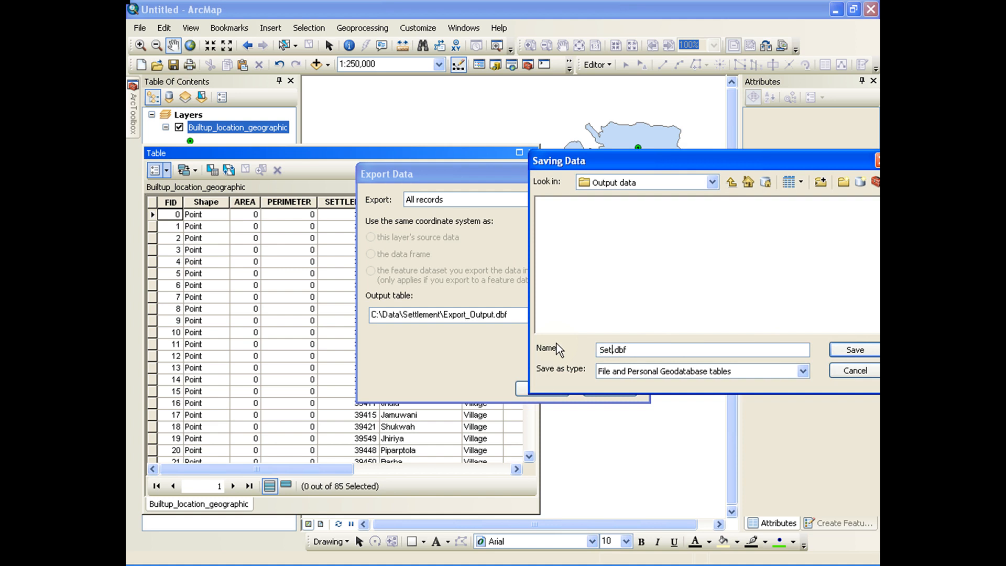
pyautogui.write('ment')
pyautogui.moveTo(654, 350); pyautogui.dragTo(631, 348)
pyautogui.click(671, 350)
# - Set the output file type to dBASE Table and save the output path
pyautogui.click(803, 371)
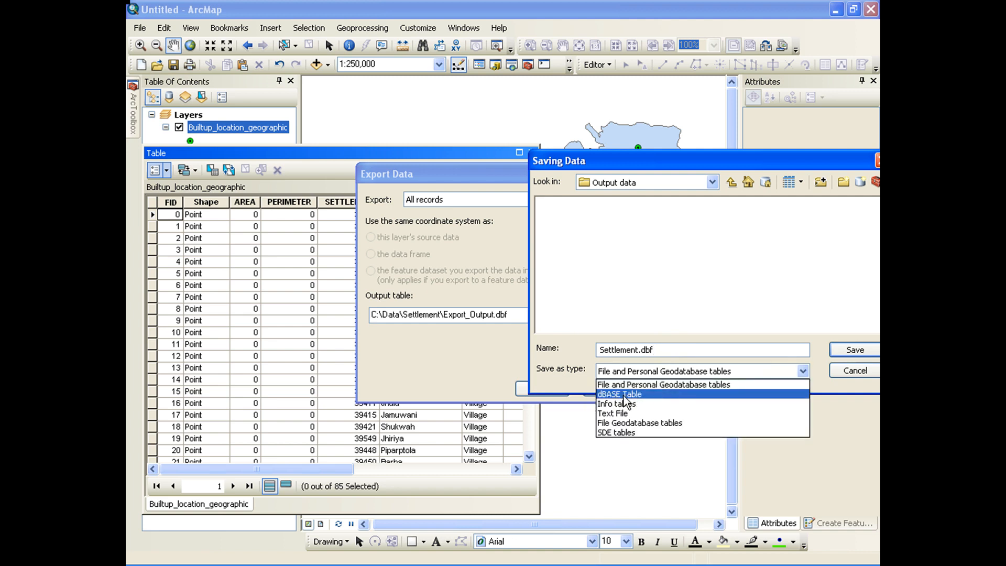
pyautogui.click(621, 394)
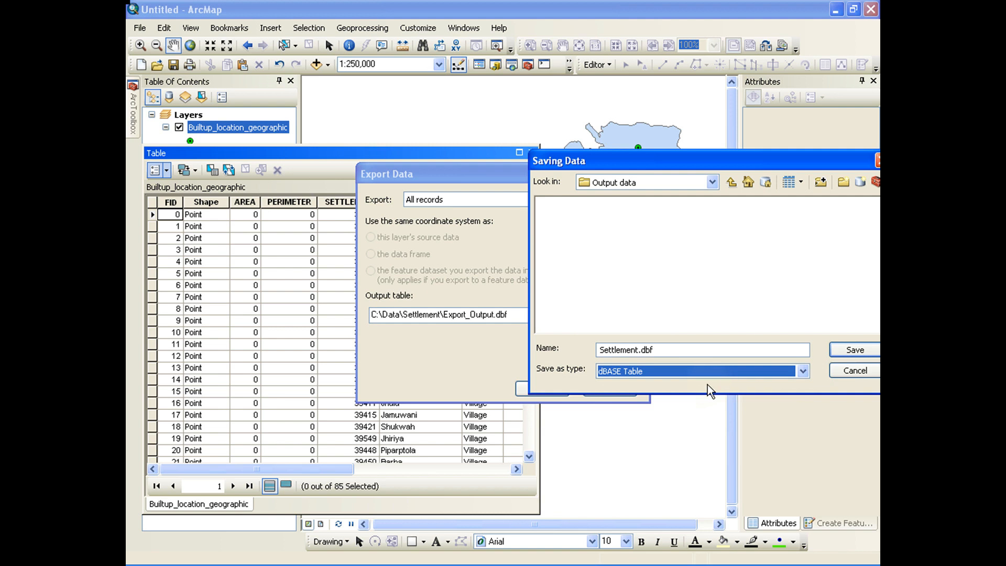
pyautogui.moveTo(719, 161)
pyautogui.mouseDown()
pyautogui.moveTo(700, 155)
pyautogui.moveTo(710, 156)
pyautogui.mouseUp()
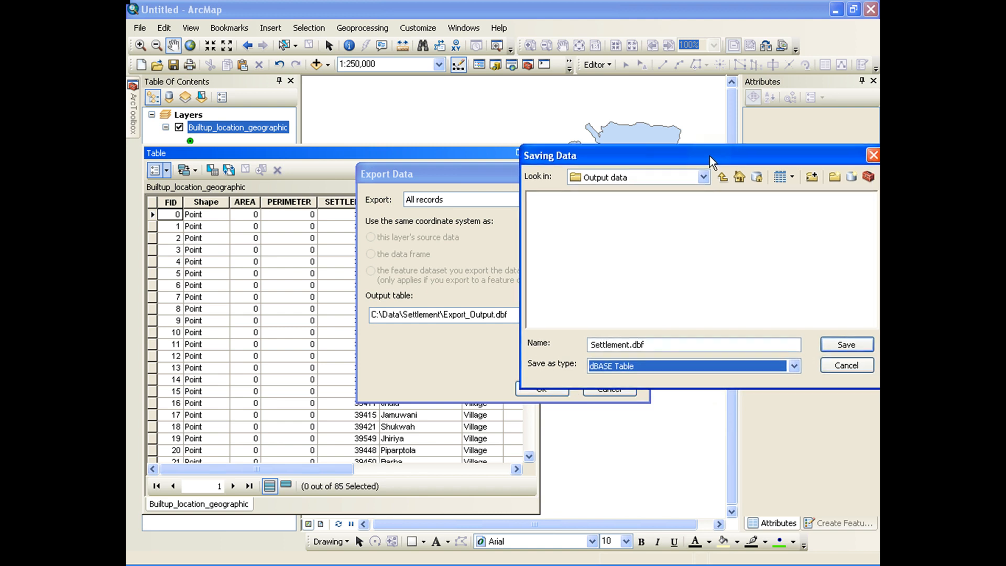
pyautogui.click(847, 345)
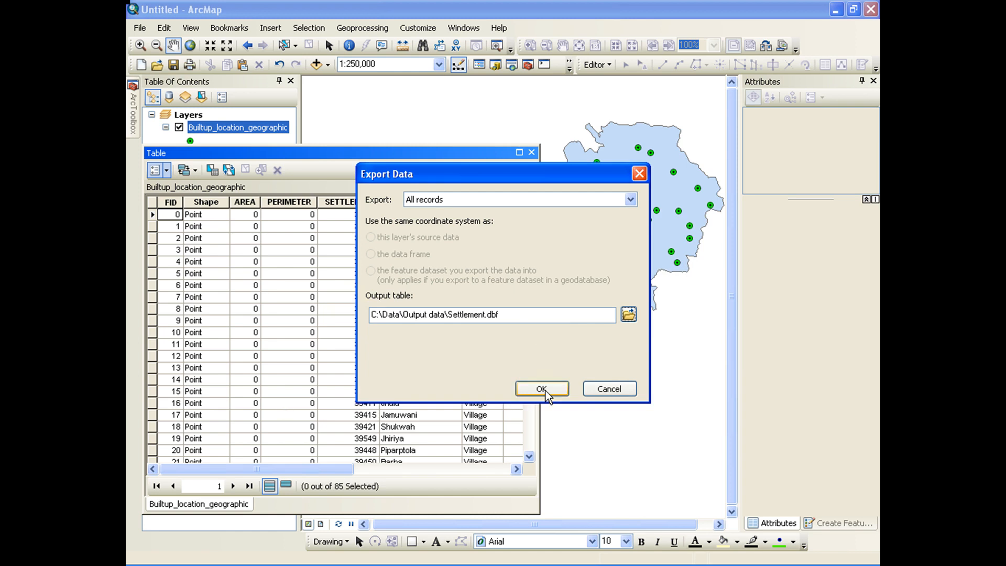
# - Export all records to the Settlement.dbf table without adding it to the current map
pyautogui.moveTo(551, 172); pyautogui.dragTo(693, 175)
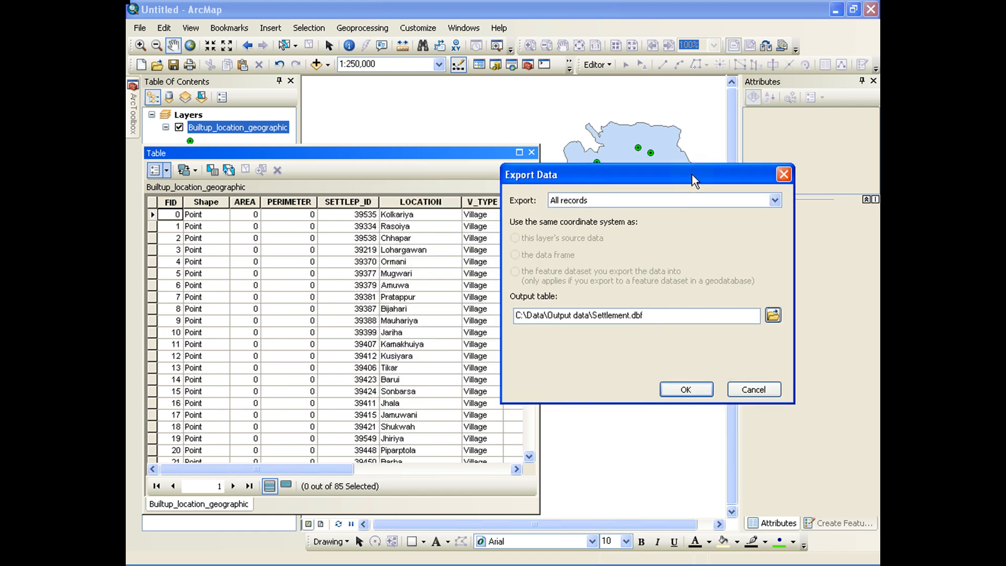
pyautogui.click(689, 394)
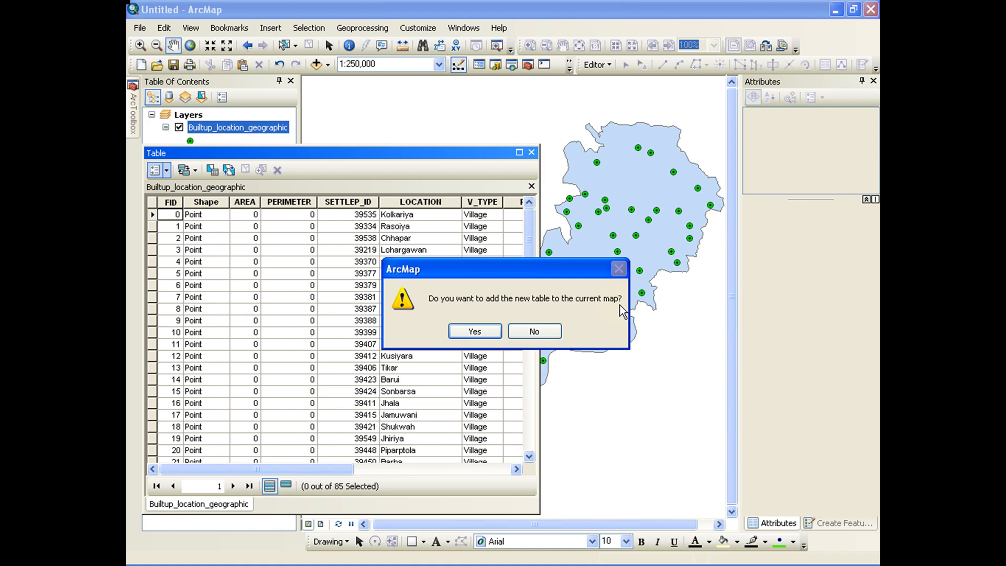
pyautogui.click(535, 332)
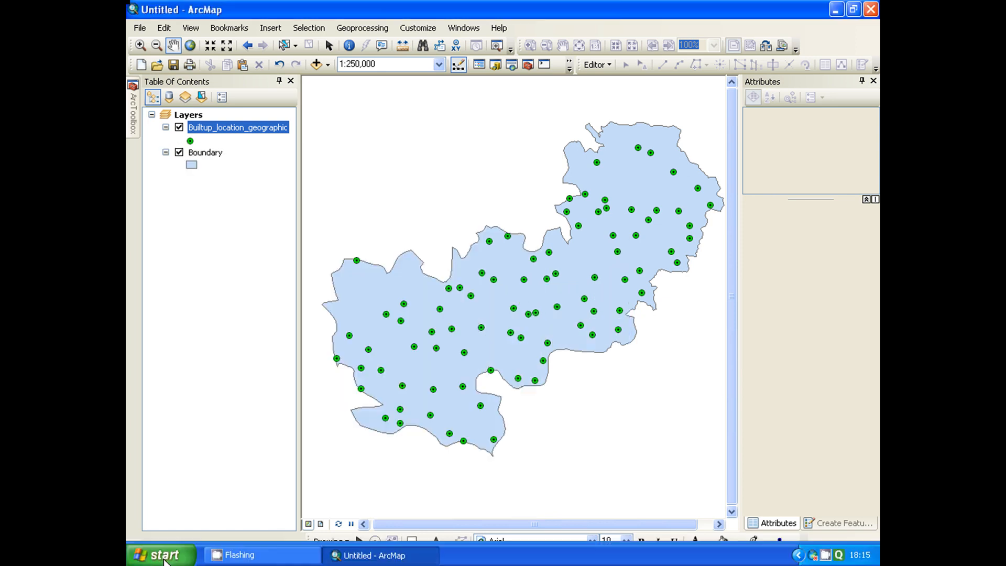
# - Launch Microsoft Office Excel 2007, then resize its window and place it beside the ArcMap table of contents
pyautogui.click(159, 557)
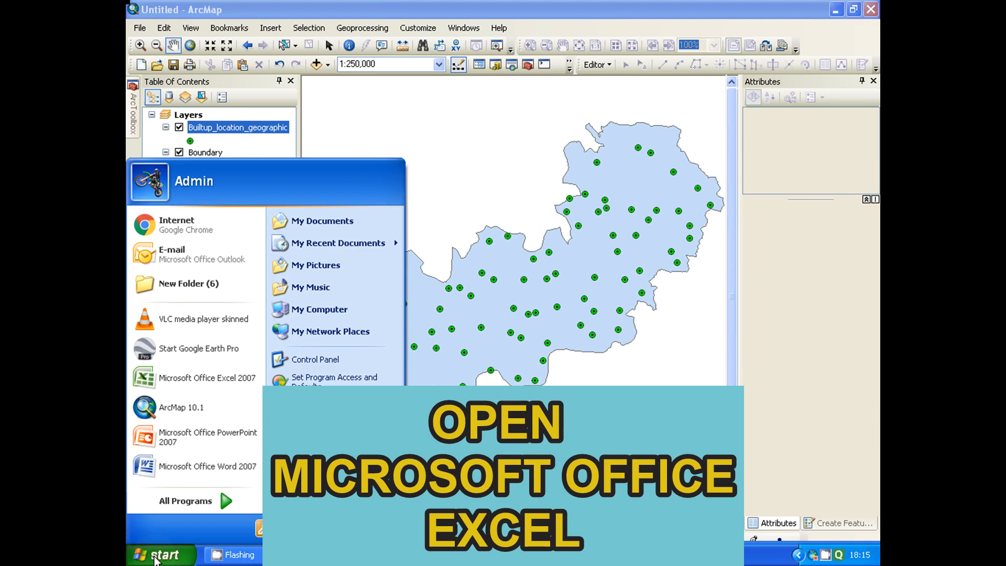
pyautogui.click(178, 388)
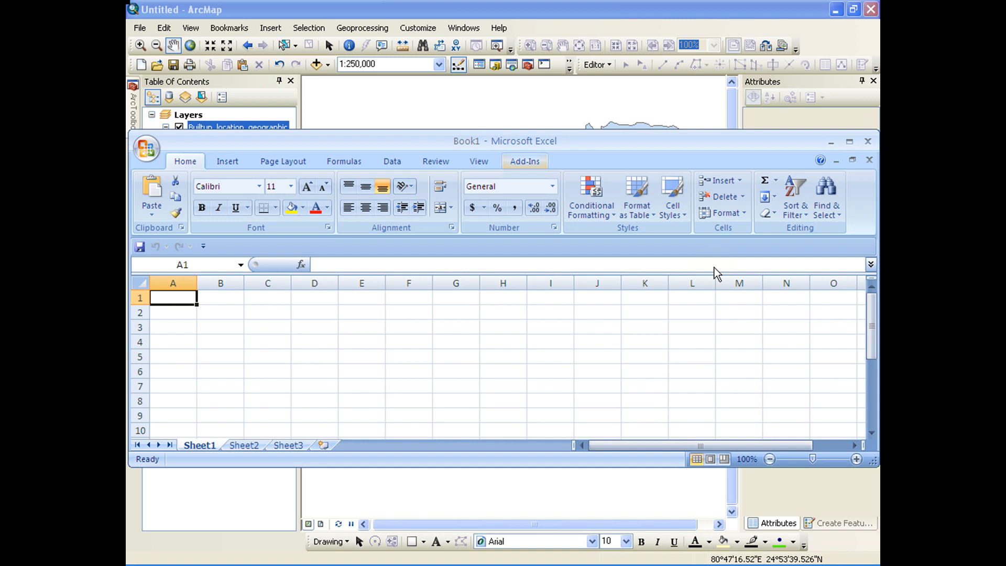
pyautogui.moveTo(878, 404); pyautogui.dragTo(635, 405)
pyautogui.moveTo(466, 140); pyautogui.dragTo(717, 118)
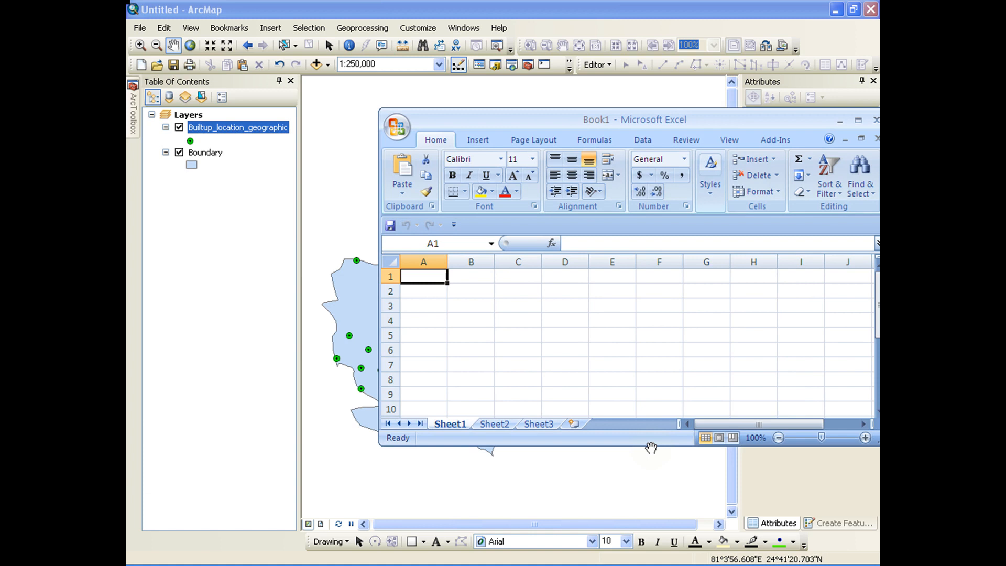
pyautogui.moveTo(648, 444); pyautogui.dragTo(649, 516)
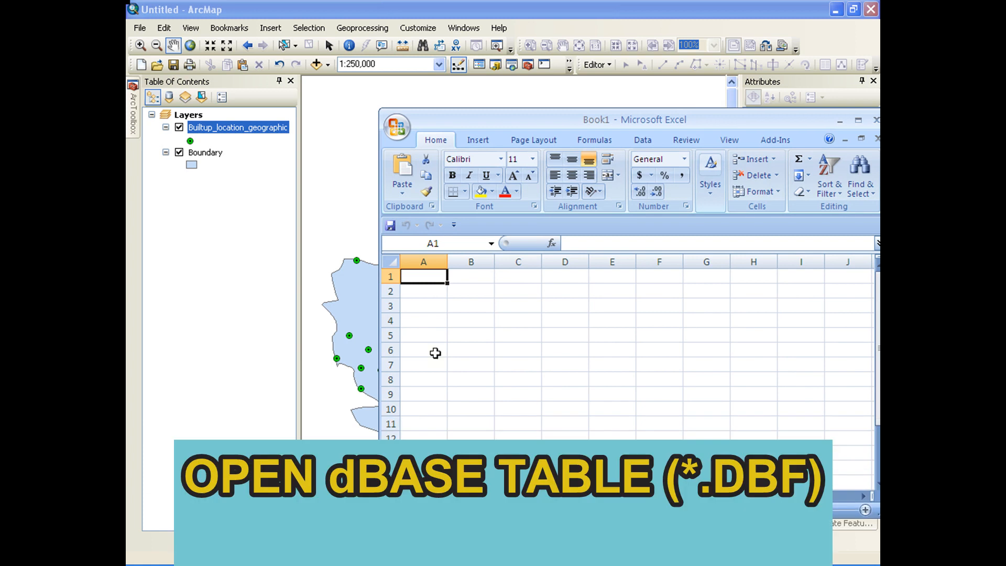
# - Start opening a file in Excel and browse to the Output data folder inside Data
pyautogui.click(397, 127)
pyautogui.click(427, 200)
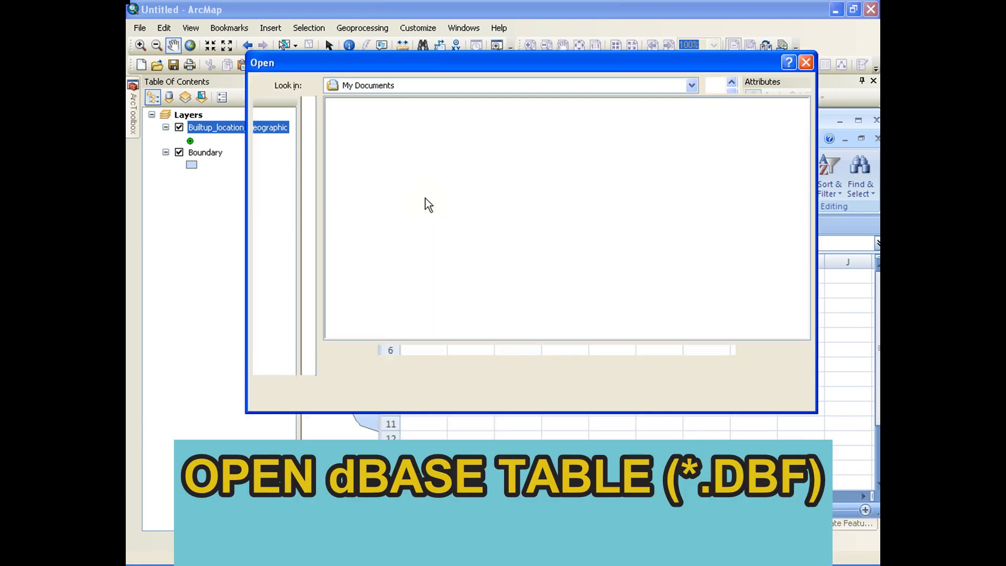
pyautogui.moveTo(455, 61); pyautogui.dragTo(380, 192)
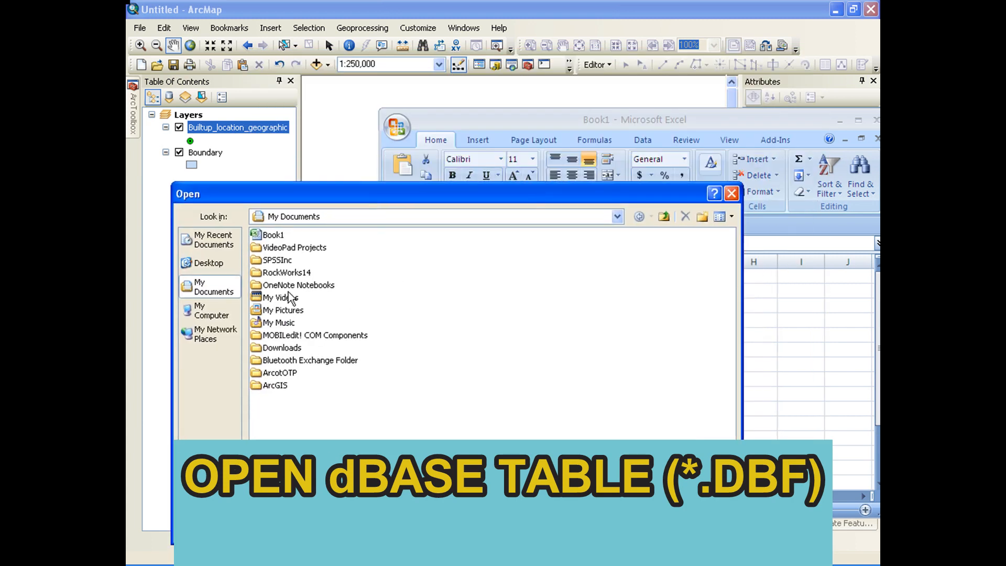
pyautogui.click(210, 312)
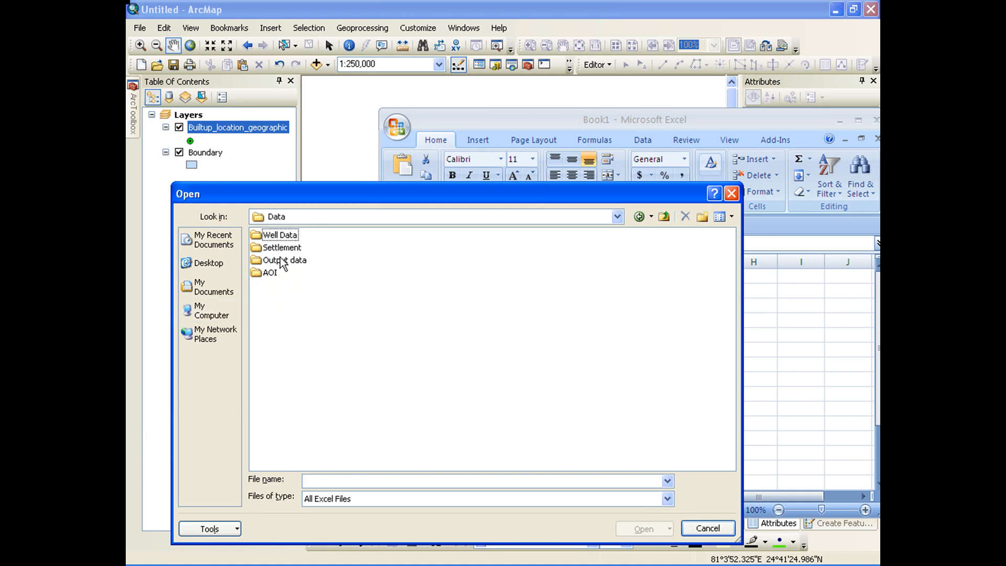
pyautogui.doubleClick(281, 260)
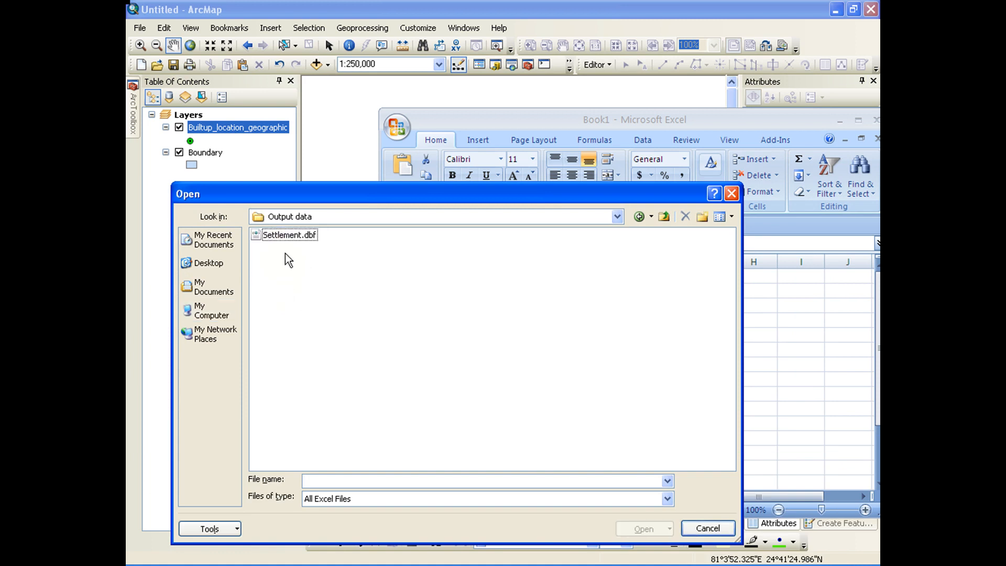
# - Show all file types in the Output data folder and open the exported dBASE table Settlement.dbf
pyautogui.click(285, 234)
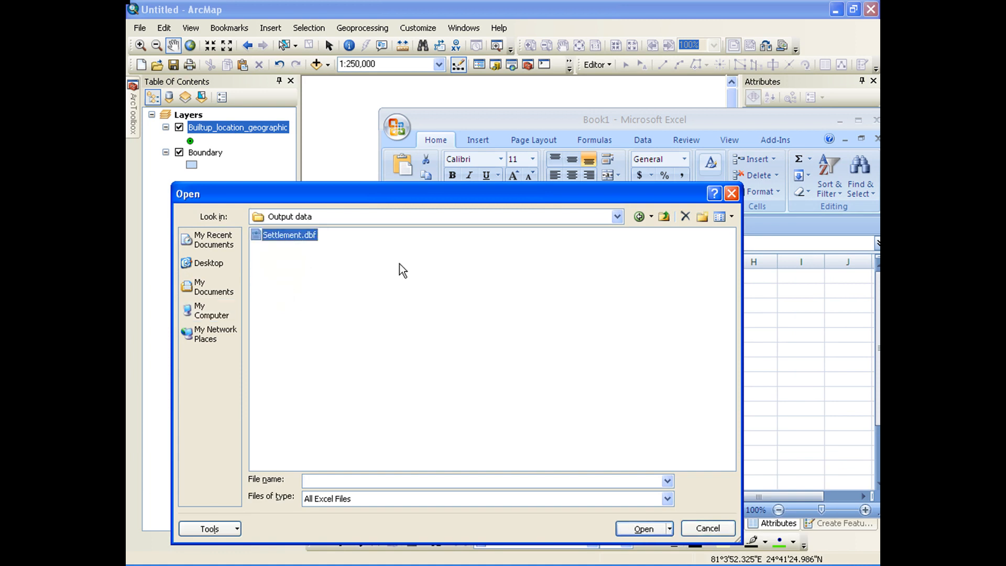
pyautogui.moveTo(409, 200); pyautogui.dragTo(384, 160)
pyautogui.click(640, 460)
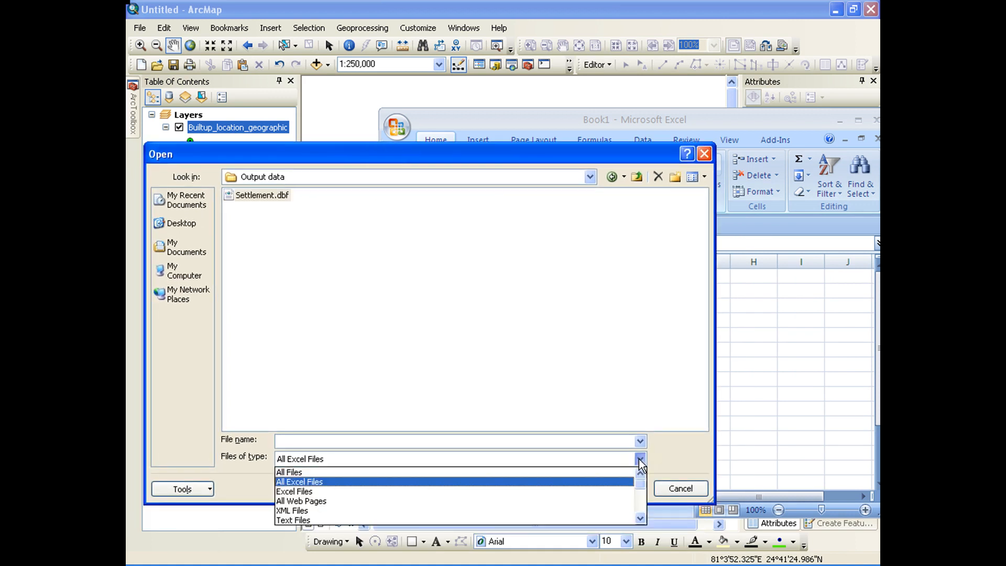
pyautogui.click(293, 473)
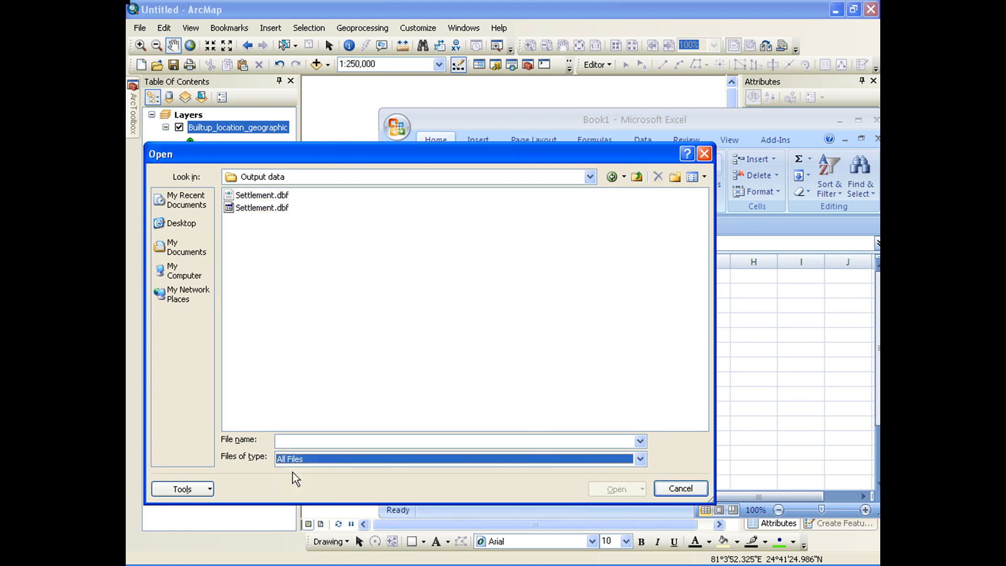
pyautogui.click(250, 209)
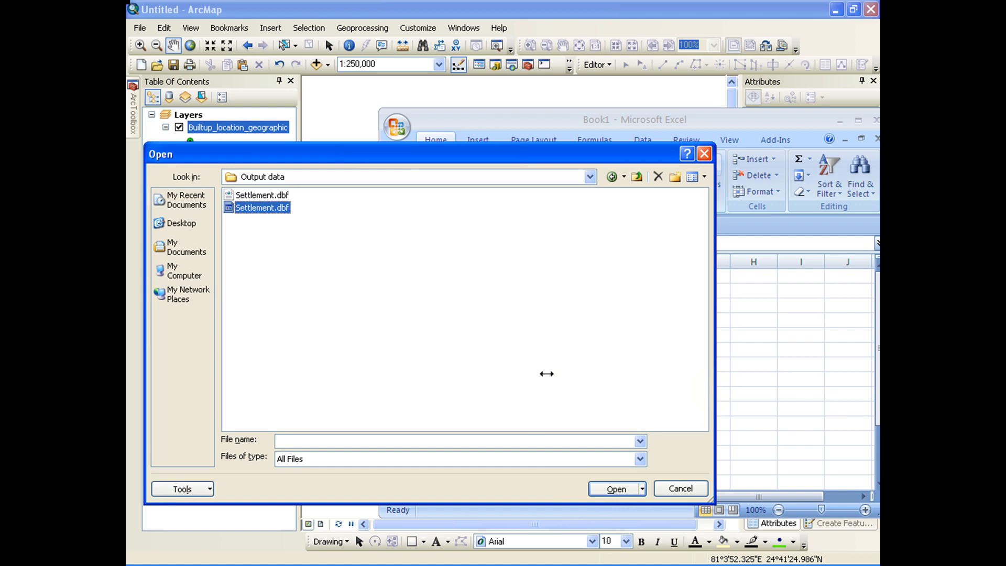
pyautogui.click(609, 489)
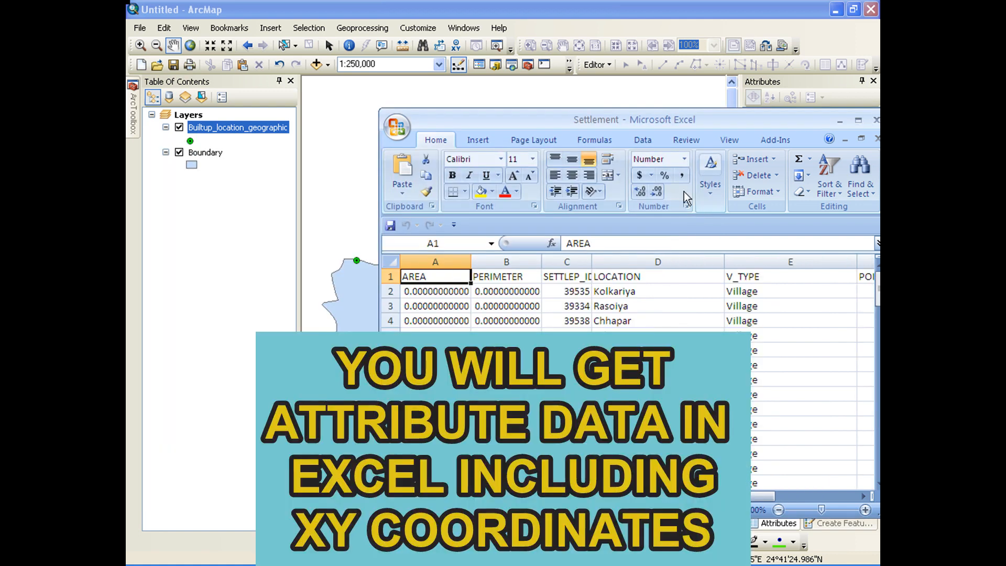
# - Examine the location names and longitude values in the exported Settlement table
pyautogui.moveTo(640, 118); pyautogui.dragTo(561, 95)
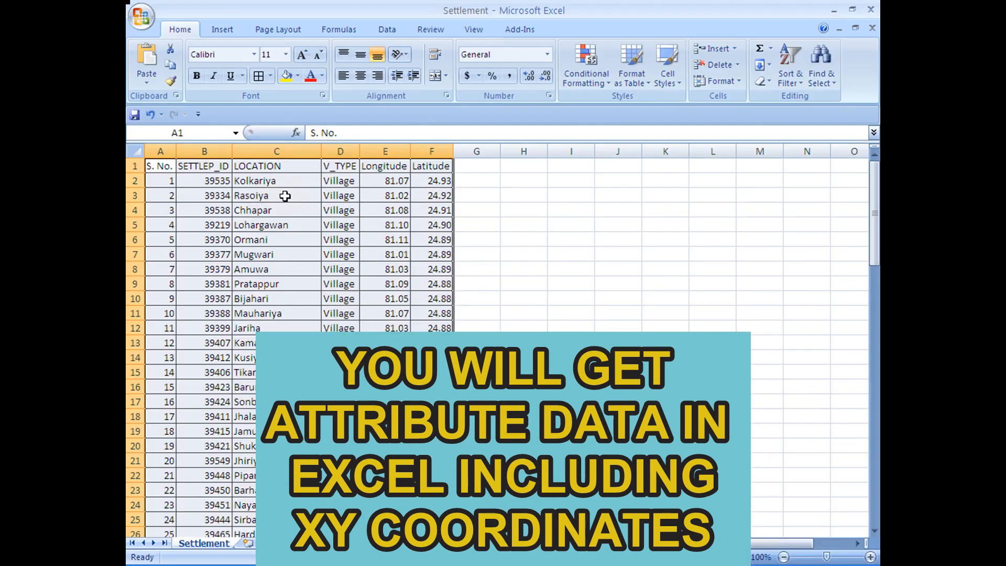
pyautogui.click(291, 225)
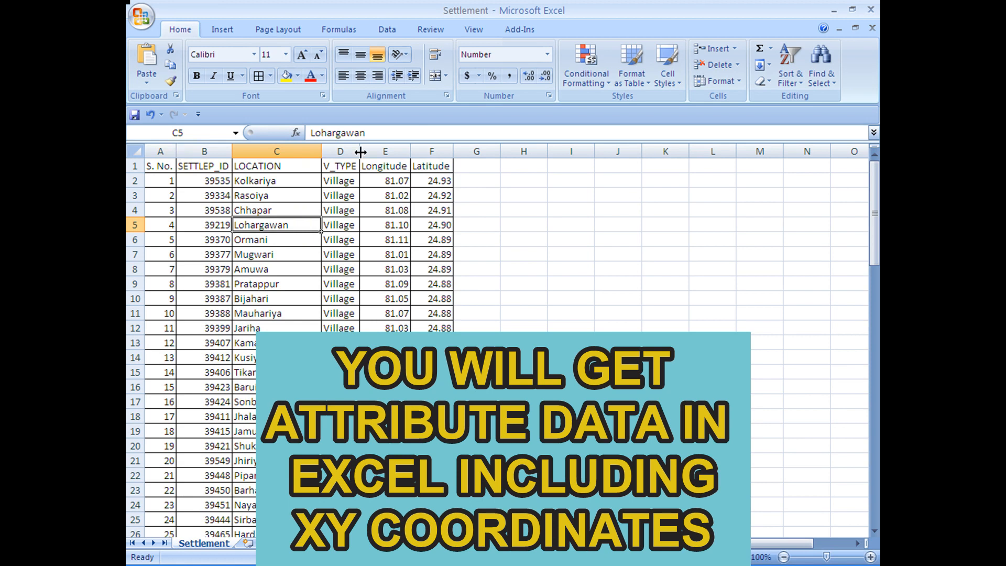
pyautogui.click(395, 195)
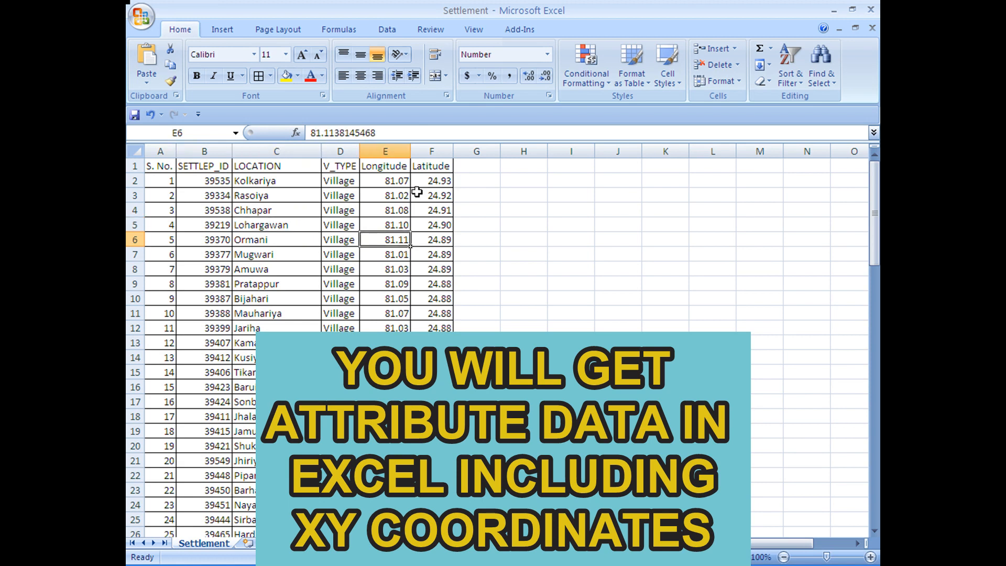
# - Restore the Excel window to a smaller size, narrow it and move it aside to uncover the ArcMap map
pyautogui.click(853, 9)
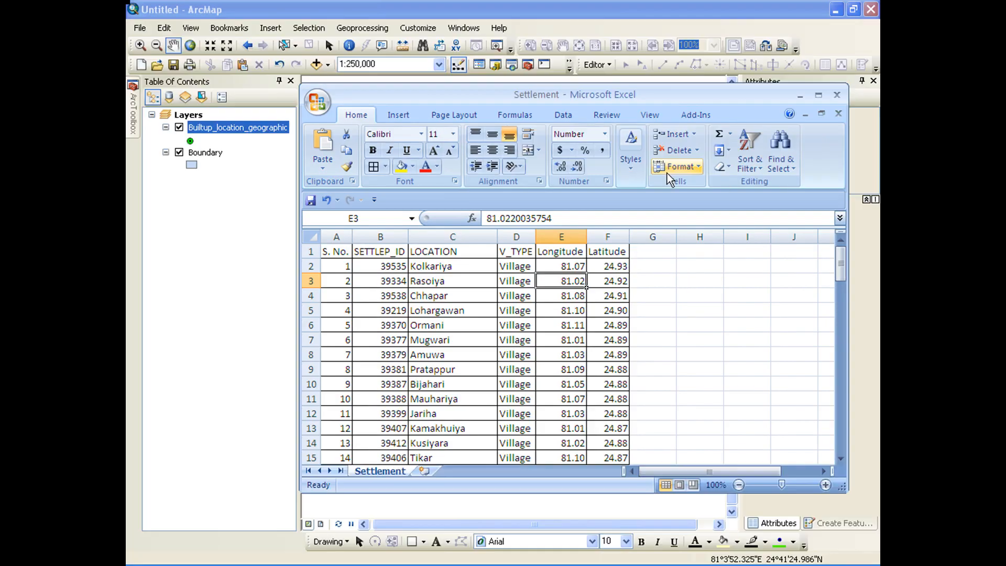
pyautogui.moveTo(846, 326); pyautogui.dragTo(666, 325)
pyautogui.moveTo(522, 95); pyautogui.dragTo(823, 122)
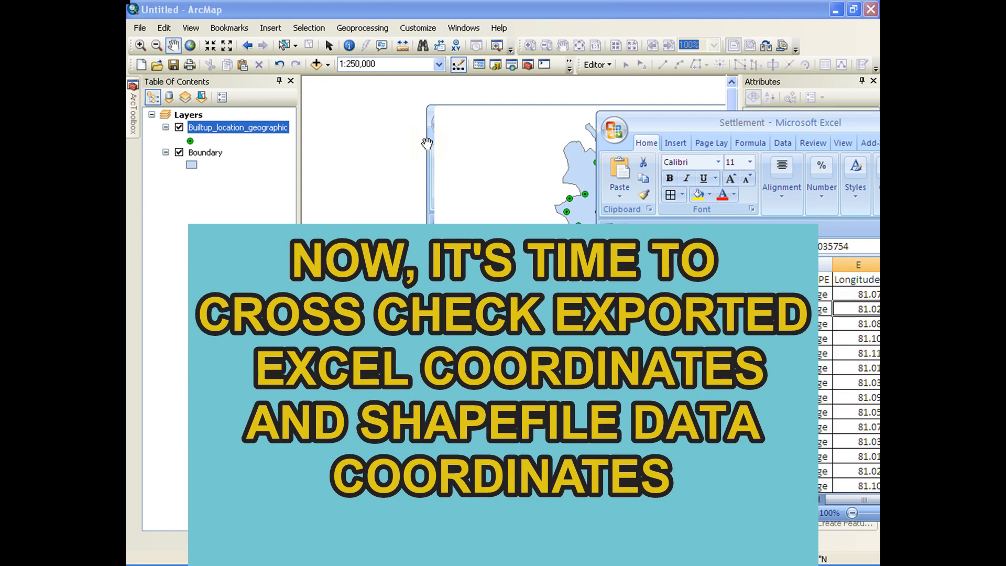
# - Switch to ArcMap and zoom the map to the extent of the Builtup_location_geographic layer
pyautogui.click(413, 7)
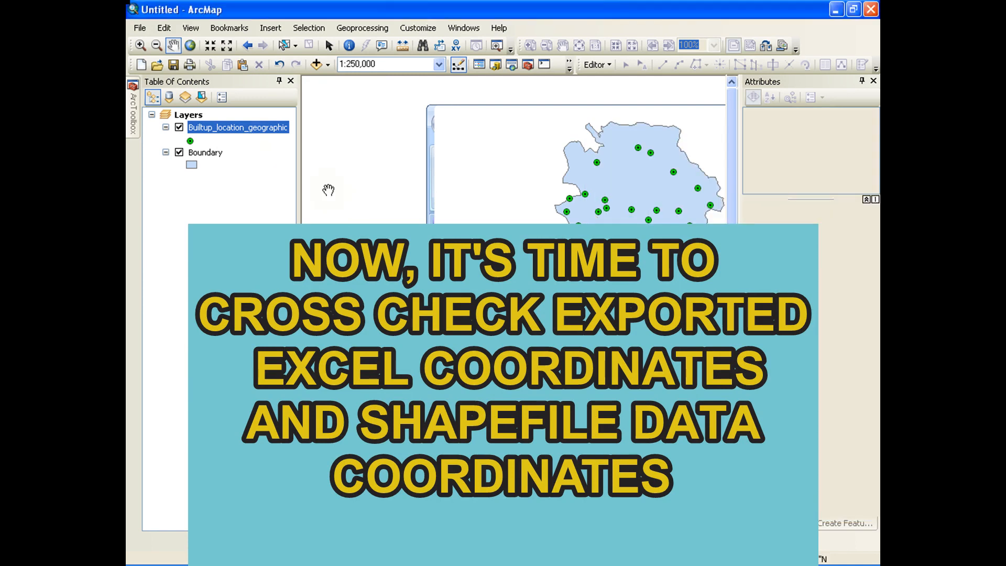
pyautogui.rightClick(232, 130)
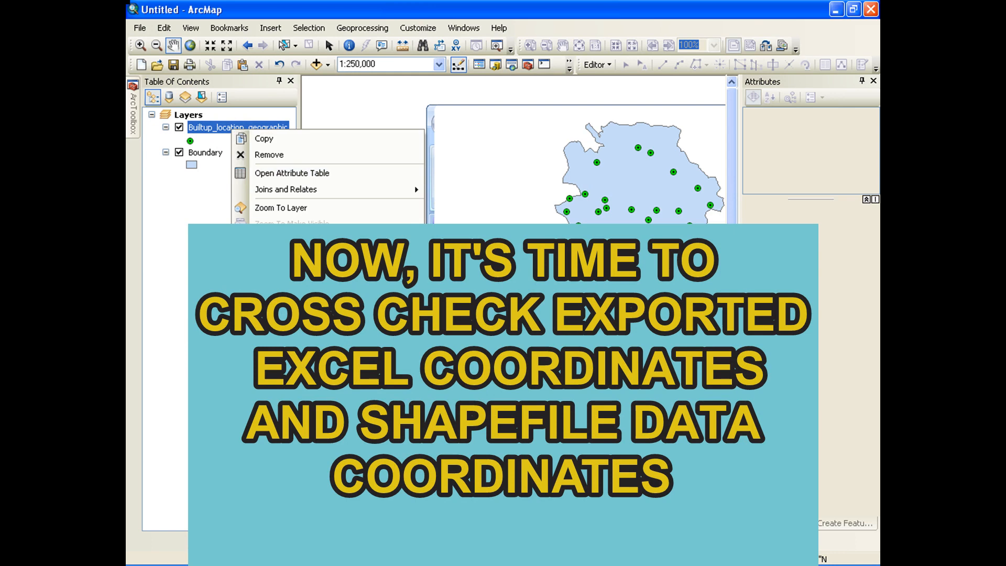
pyautogui.click(285, 209)
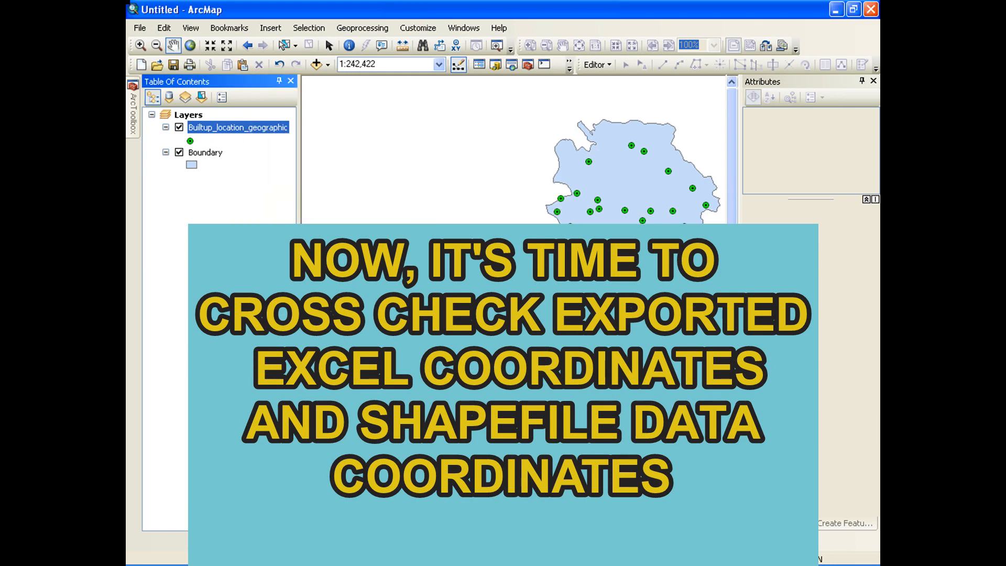
# - Bring the Settlement workbook back in Excel and position its window so the coordinate columns are fully visible
pyautogui.moveTo(398, 563)
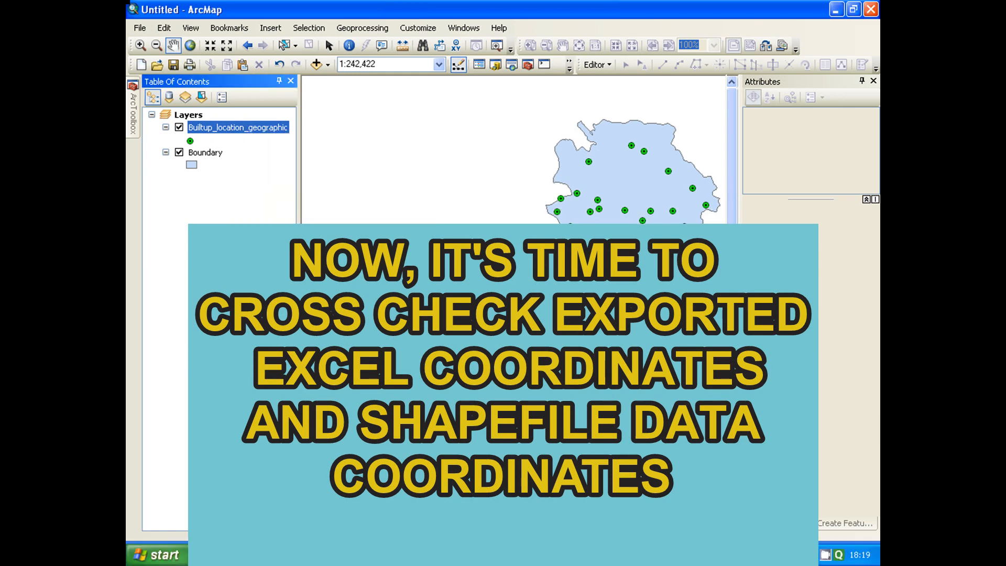
pyautogui.click(399, 554)
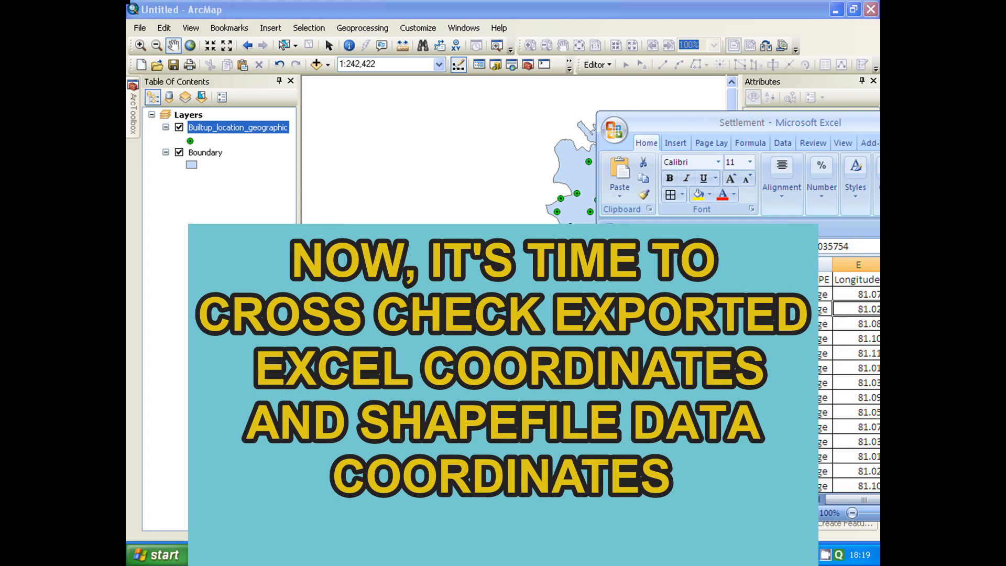
pyautogui.moveTo(752, 122); pyautogui.dragTo(666, 111)
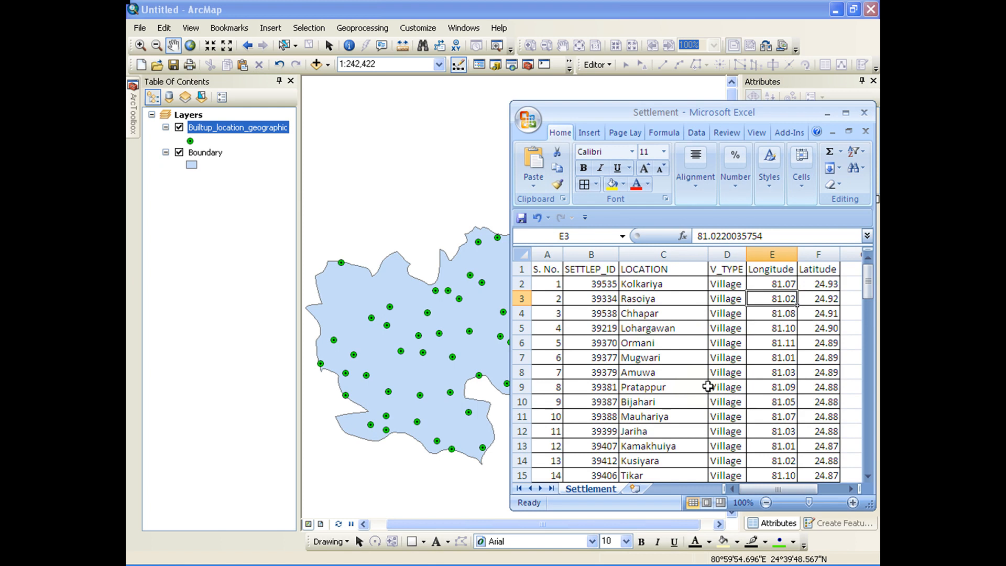
# - Highlight the Amuwa record, cells A8 to F8, with bold text and a yellow fill
pyautogui.click(649, 374)
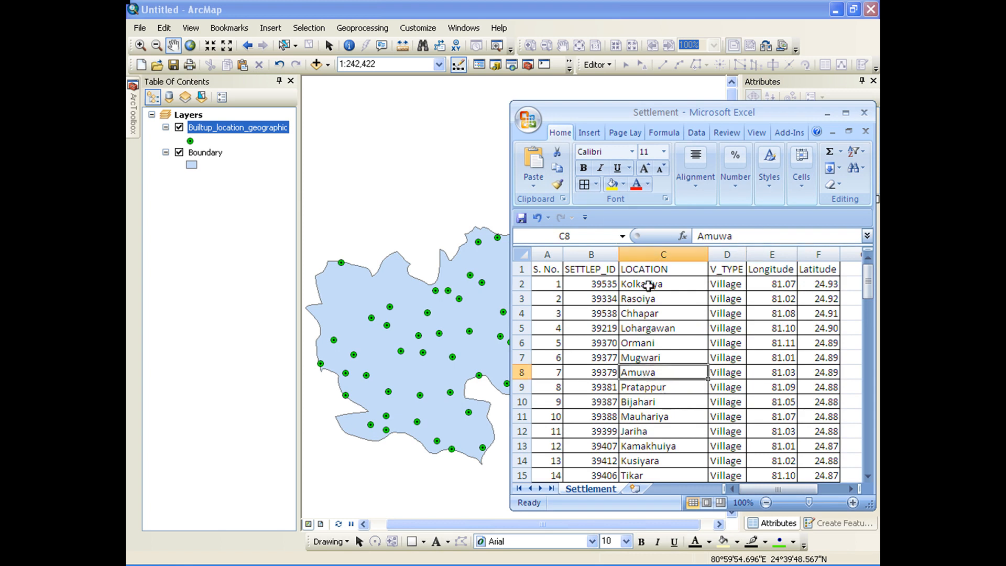
pyautogui.moveTo(542, 373); pyautogui.dragTo(815, 375)
pyautogui.click(583, 169)
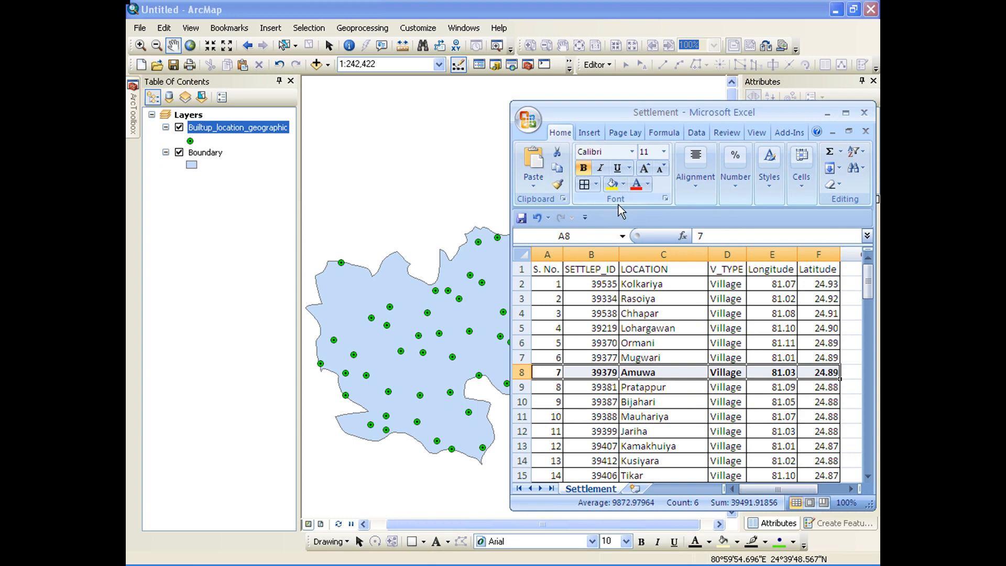
pyautogui.click(611, 184)
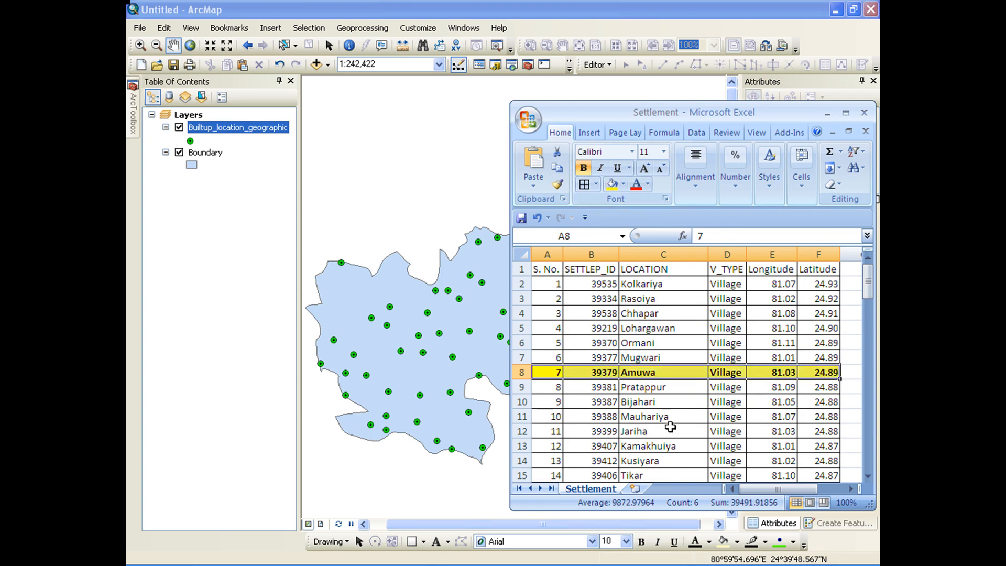
pyautogui.click(665, 419)
# - Label the Builtup_location_geographic features in ArcMap, and return to Excel to select the Amuwa location cell
pyautogui.rightClick(240, 130)
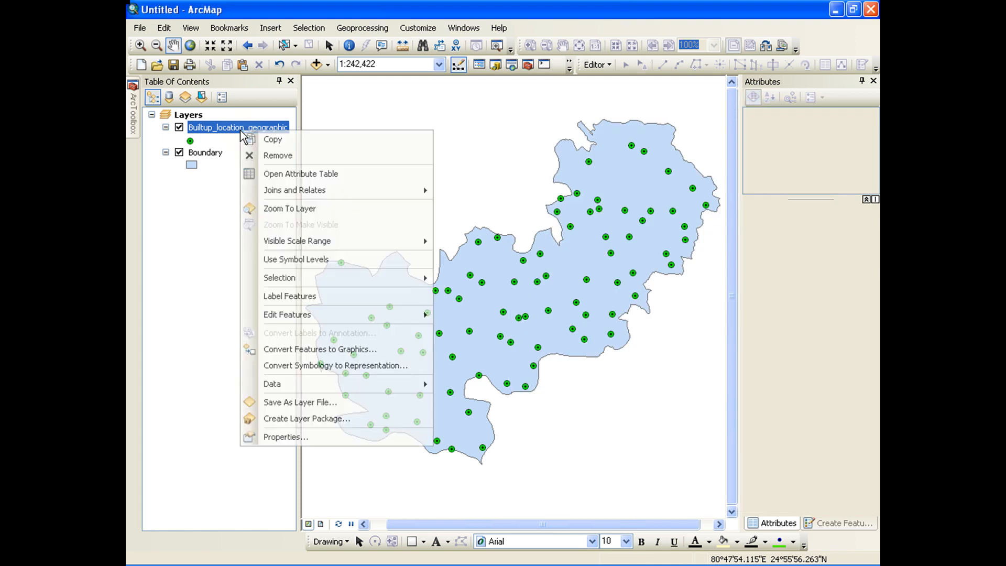
pyautogui.click(283, 296)
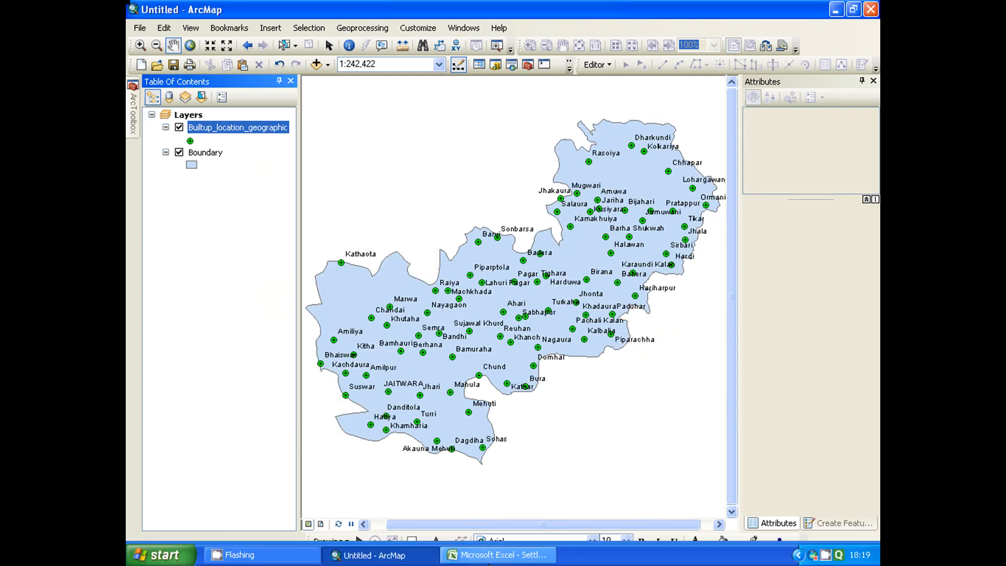
pyautogui.click(489, 558)
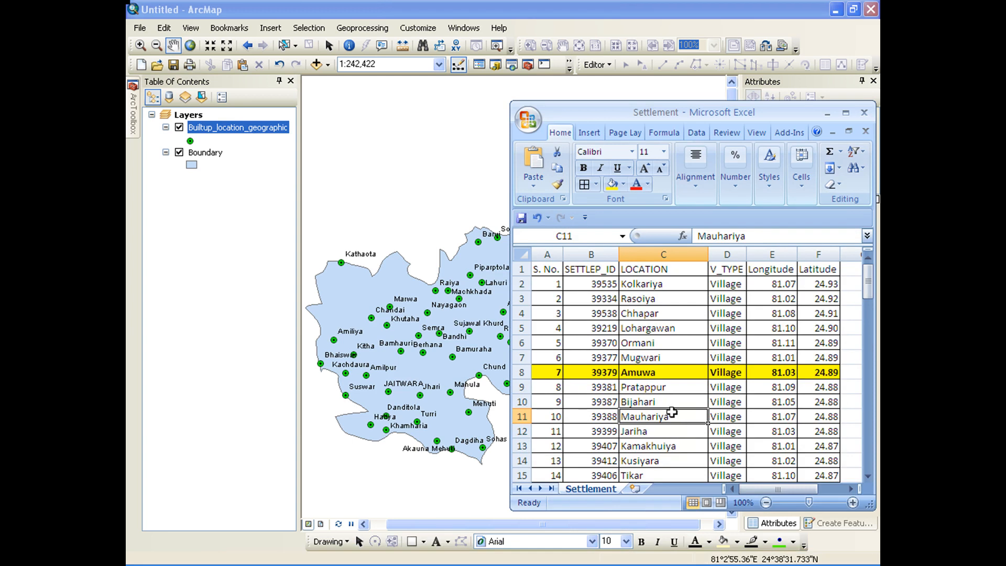
pyautogui.click(784, 373)
pyautogui.click(756, 422)
pyautogui.click(654, 374)
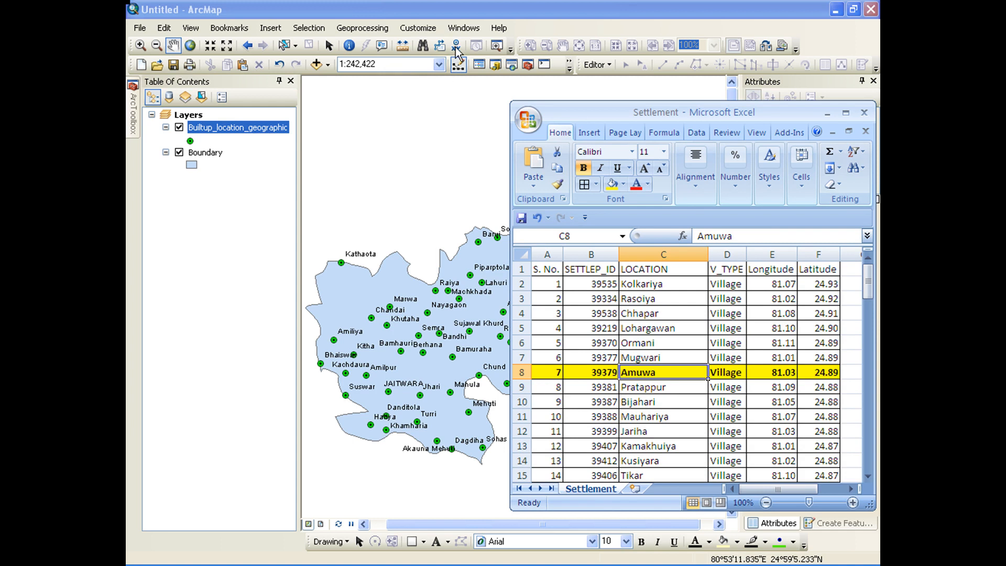
# - Minimize Excel and open the Go To XY tool in ArcMap, placing it over an empty part of the map
pyautogui.click(828, 114)
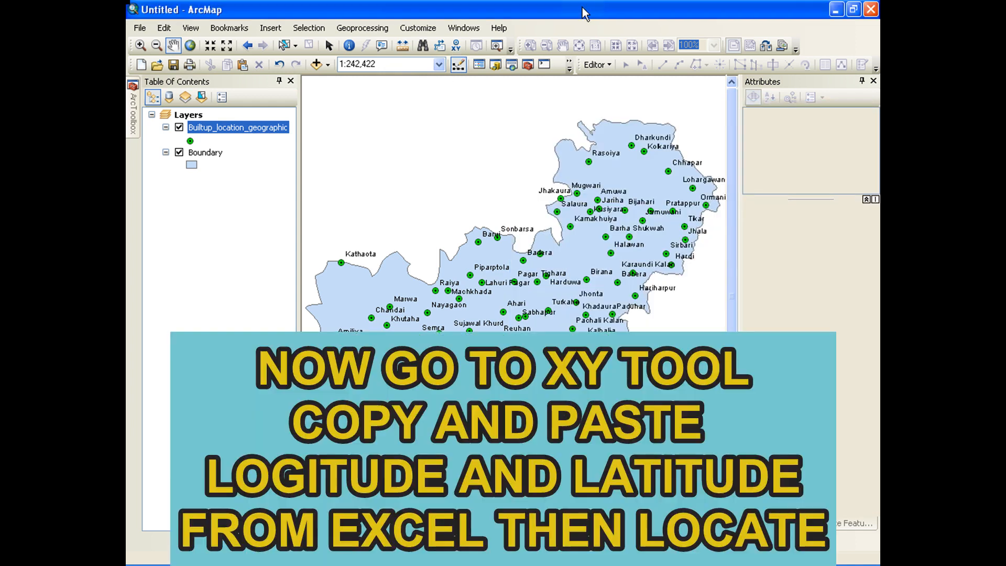
pyautogui.click(457, 47)
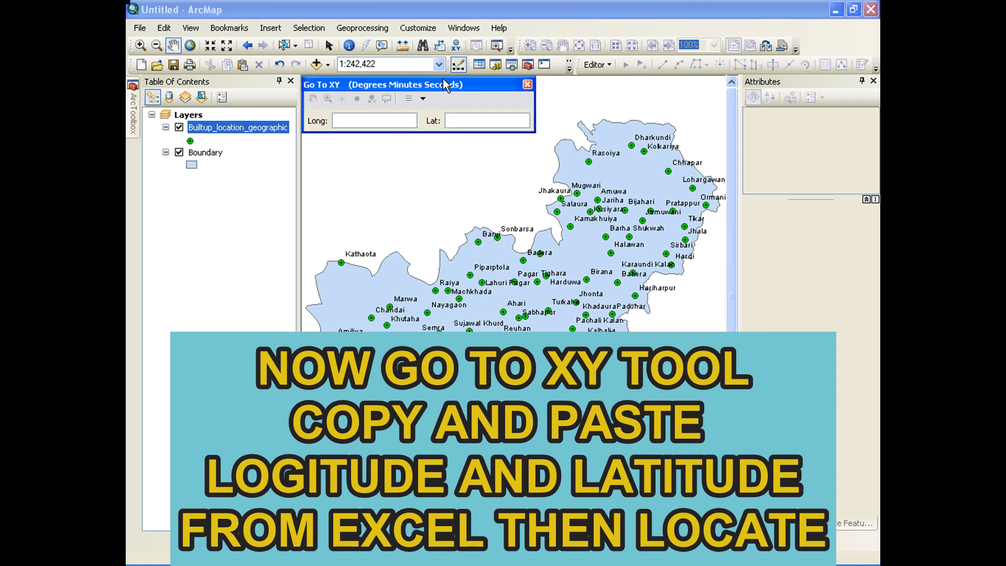
pyautogui.moveTo(439, 90)
pyautogui.mouseDown()
pyautogui.moveTo(415, 112)
pyautogui.moveTo(434, 126)
pyautogui.moveTo(450, 103)
pyautogui.mouseUp()
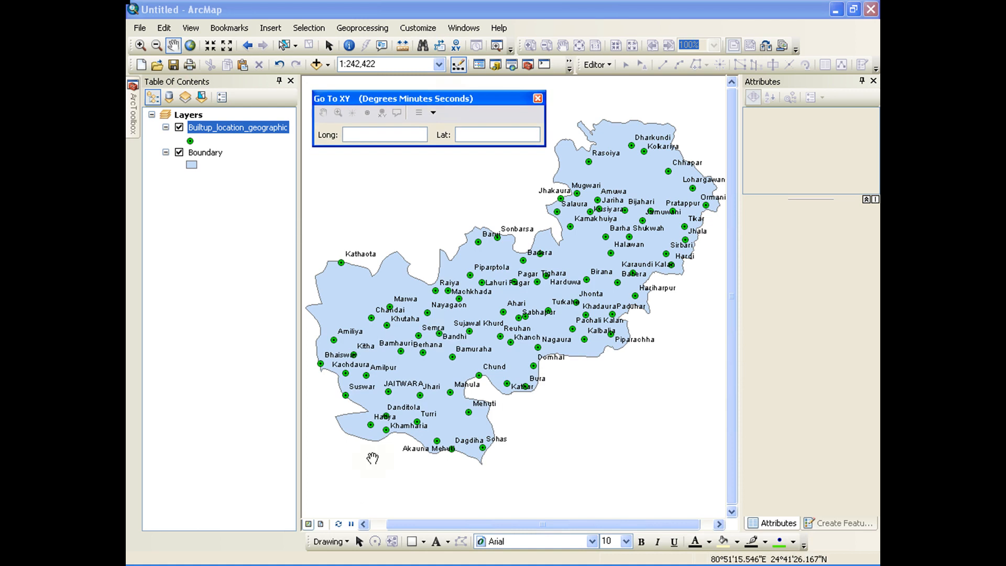
# - Copy Amuwa's full longitude, 81.0289023102, from Excel and paste it as the longitude in Go To XY
pyautogui.click(508, 556)
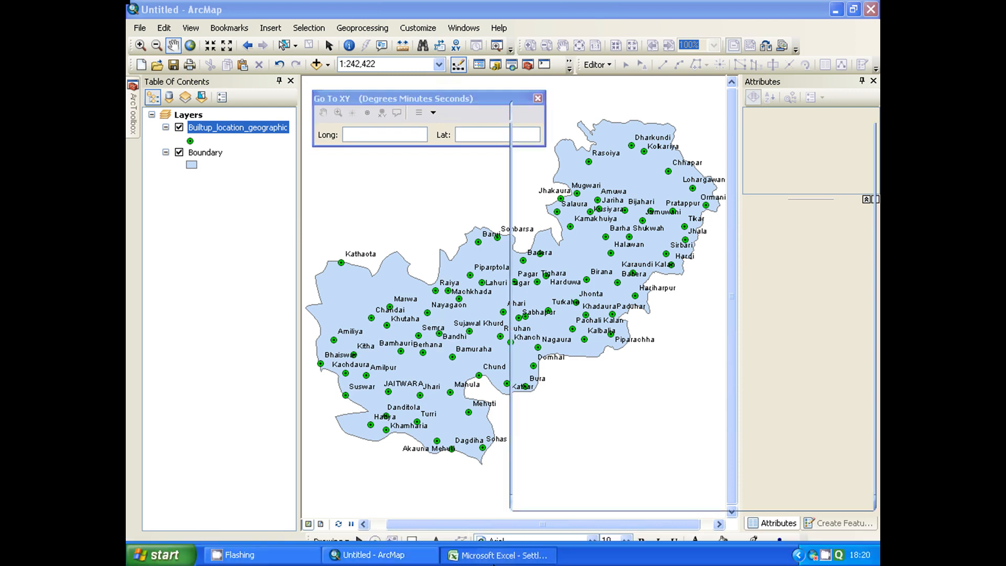
pyautogui.moveTo(652, 115); pyautogui.dragTo(668, 126)
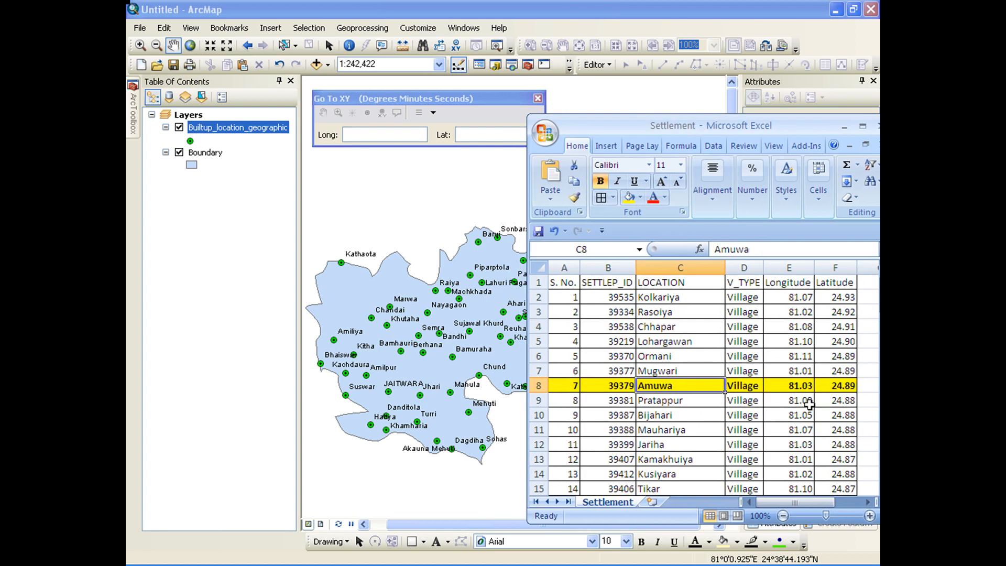
pyautogui.click(789, 389)
pyautogui.moveTo(780, 250); pyautogui.dragTo(714, 250)
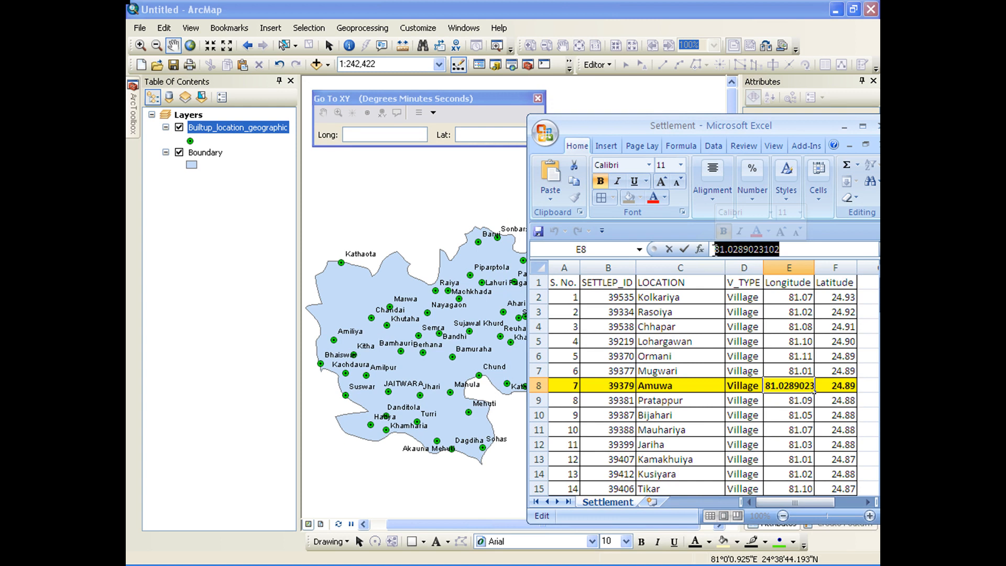
pyautogui.hotkey('ctrl', 'c')
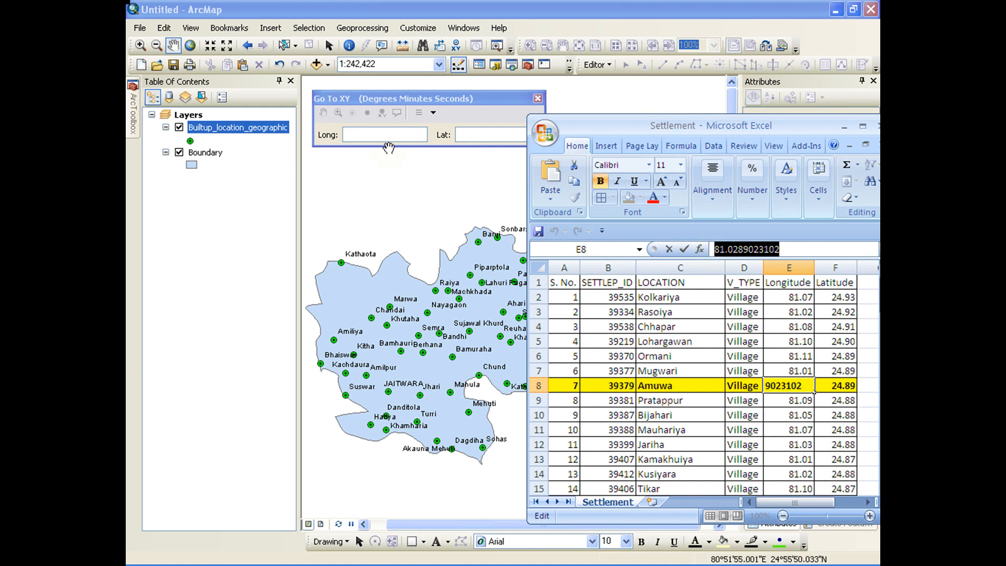
pyautogui.click(366, 135)
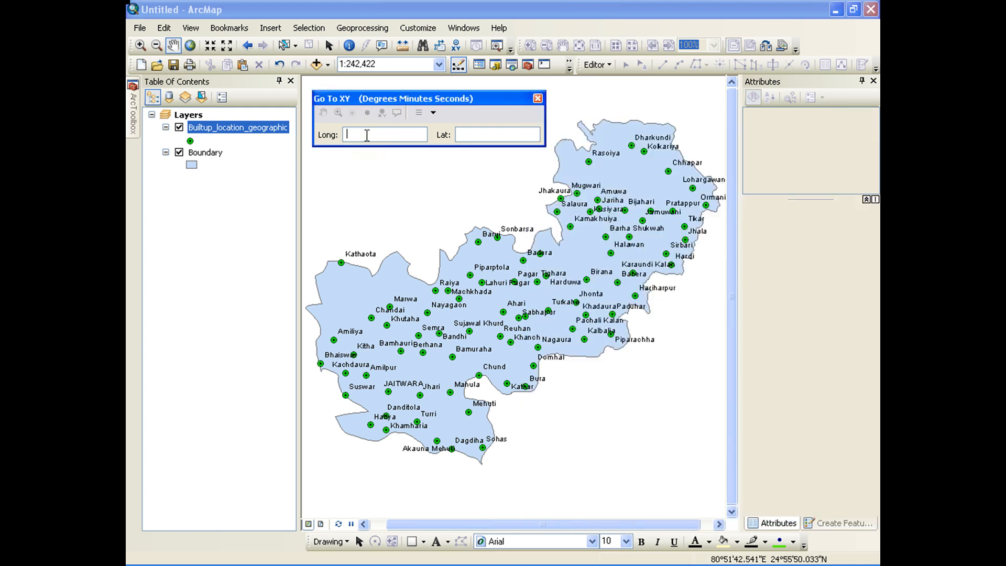
pyautogui.hotkey('ctrl', 'v')
# - Copy Amuwa's latitude, 24.8896563986, from Excel into Go To XY as the latitude and flash that location on the map
pyautogui.click(500, 556)
pyautogui.click(837, 388)
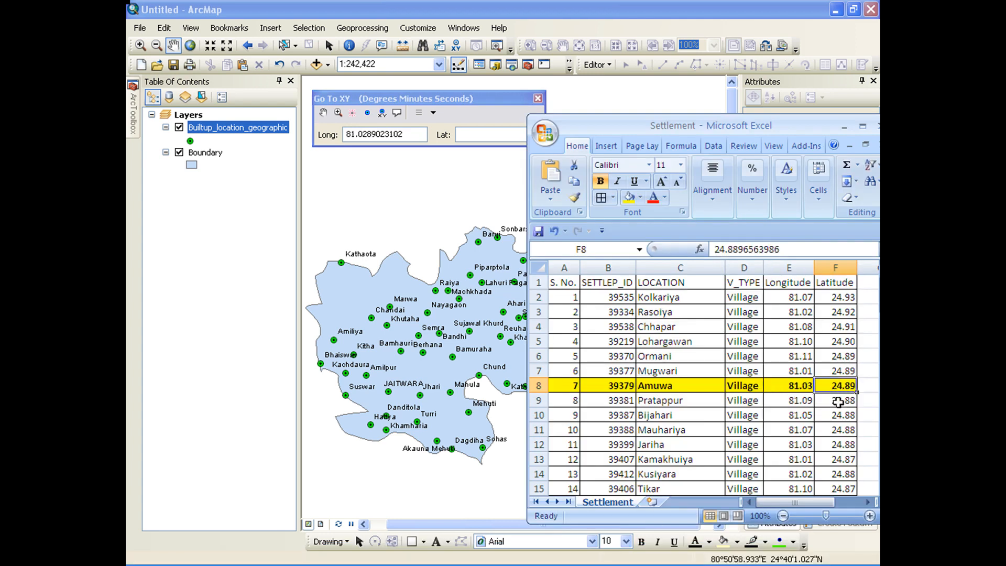
pyautogui.moveTo(782, 251); pyautogui.dragTo(685, 250)
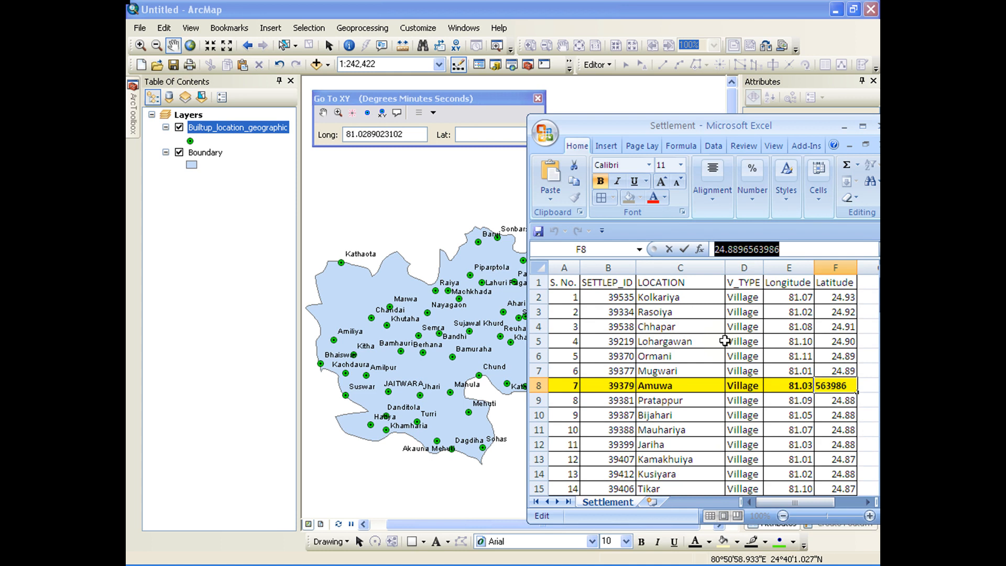
pyautogui.click(481, 136)
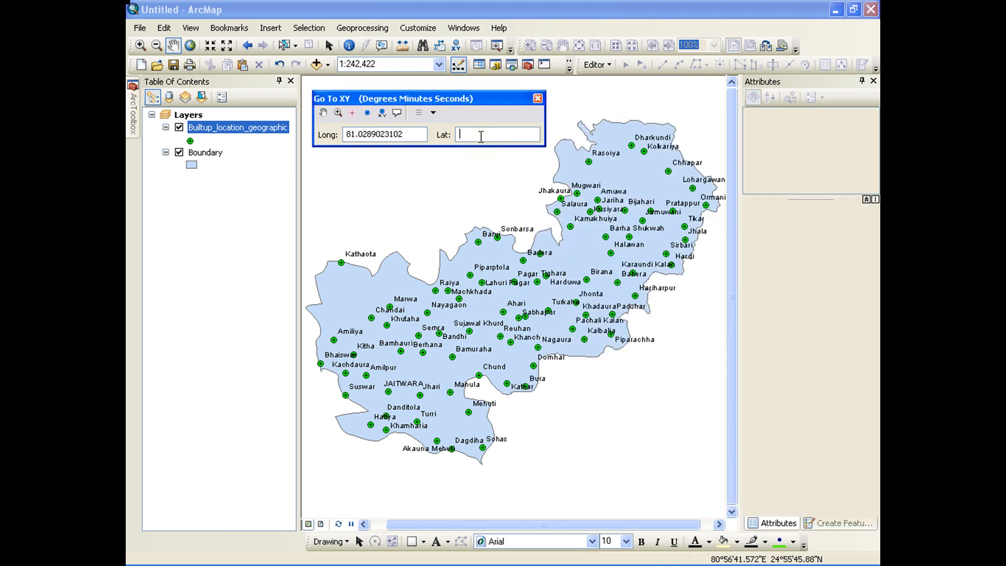
pyautogui.hotkey('ctrl', 'v')
pyautogui.click(352, 119)
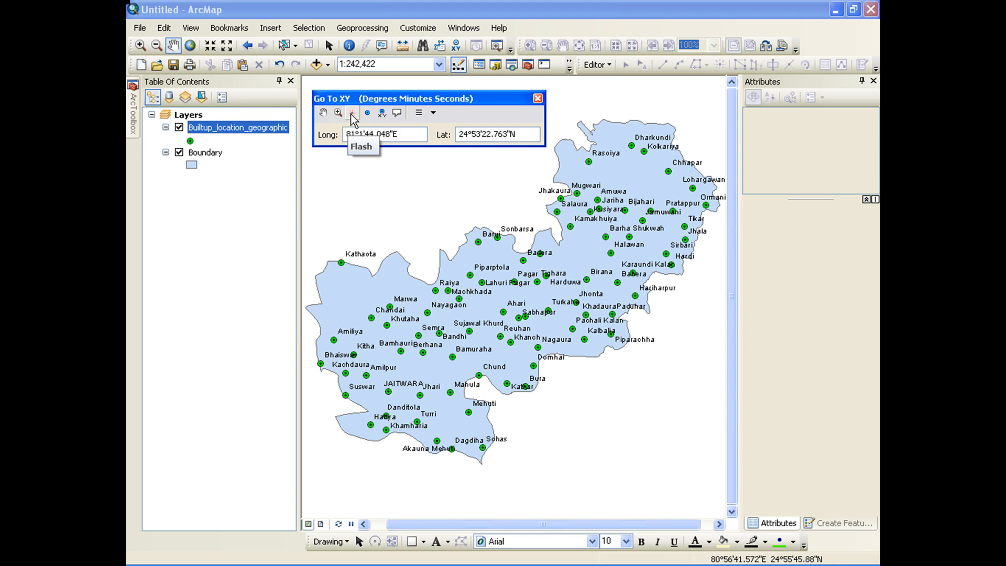
# - Zoom to Amuwa's coordinates with Go To XY, flash the location, and add a labelled coordinate point there
pyautogui.click(338, 114)
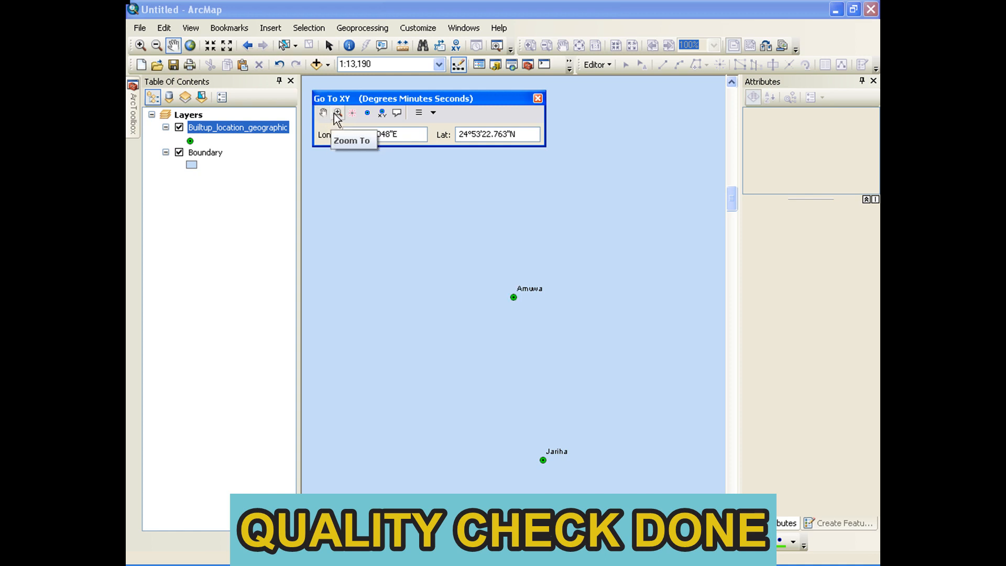
pyautogui.click(334, 114)
pyautogui.click(354, 114)
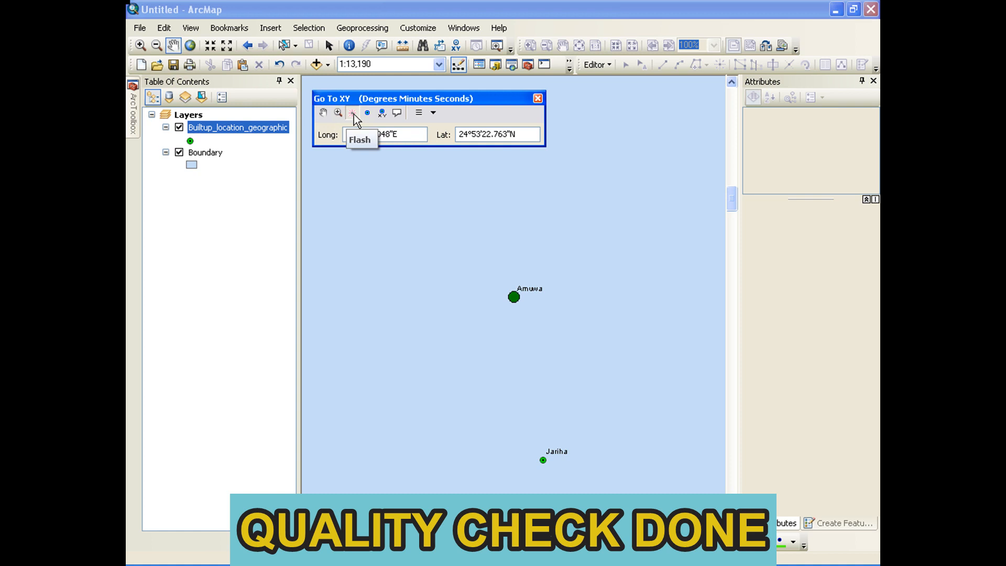
pyautogui.click(382, 114)
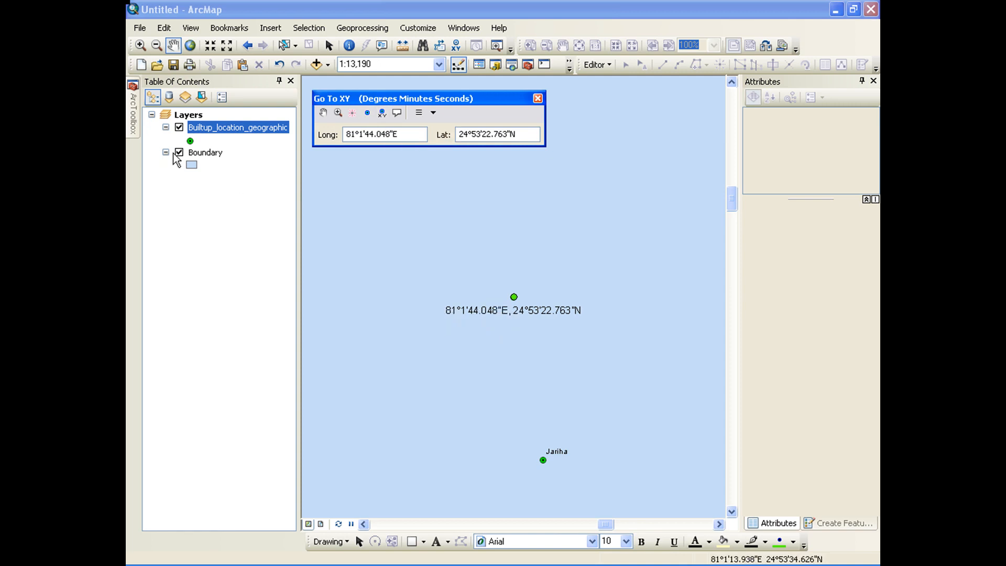
# - Temporarily hide the Builtup_location_geographic layer and examine the labelled coordinate point's position within the boundary
pyautogui.click(178, 128)
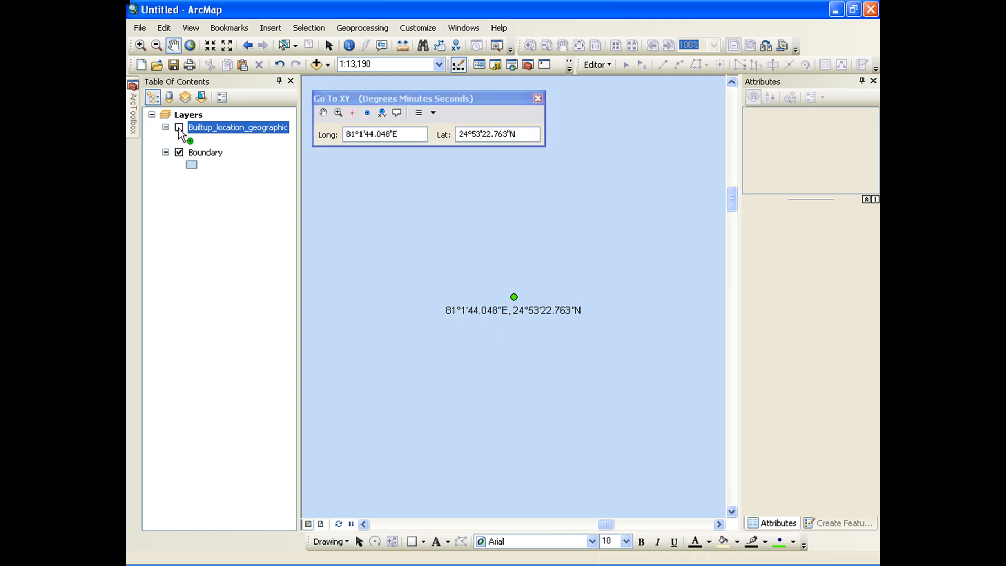
pyautogui.scroll(5, 557, 317)
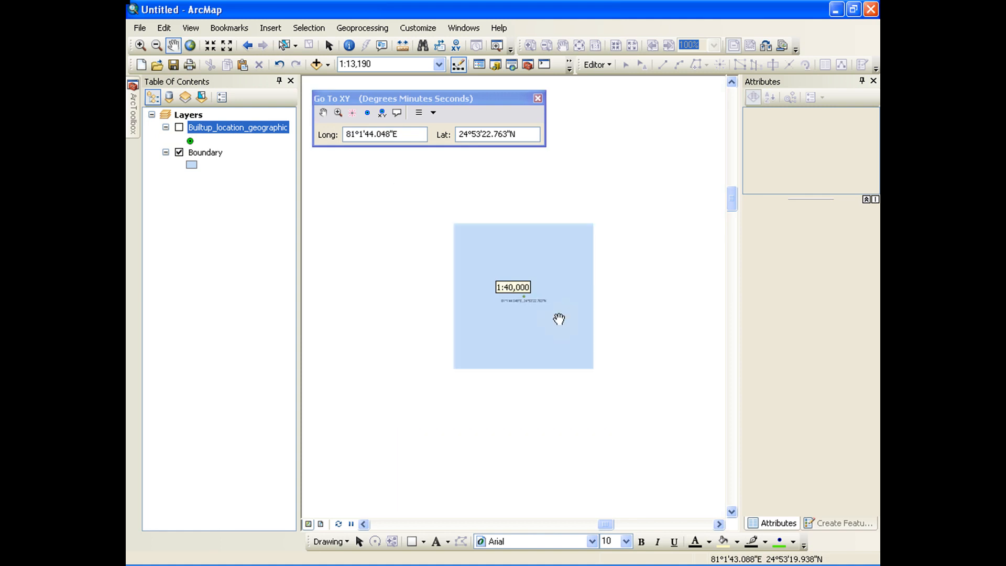
pyautogui.scroll(2, 600, 241)
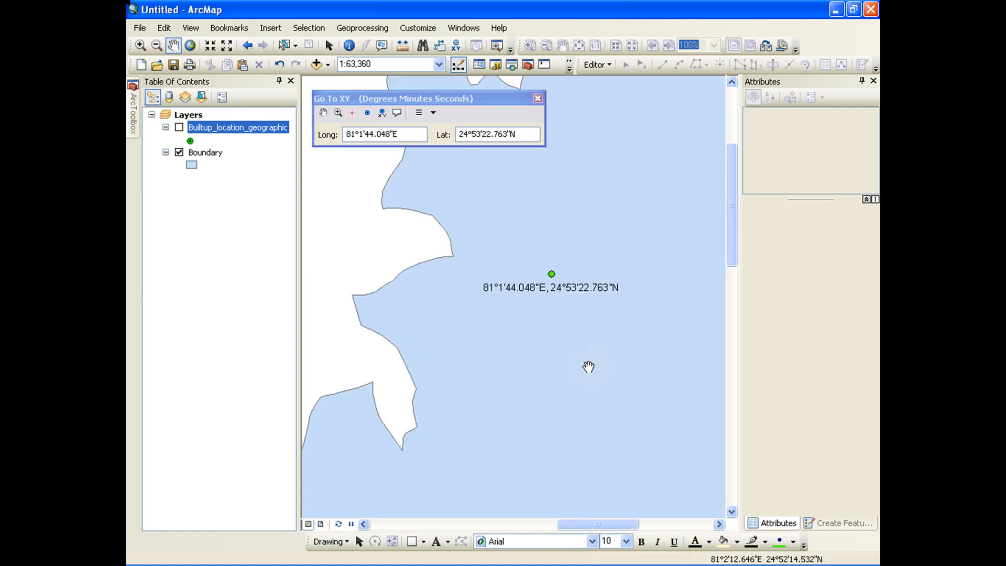
pyautogui.scroll(4, 447, 280)
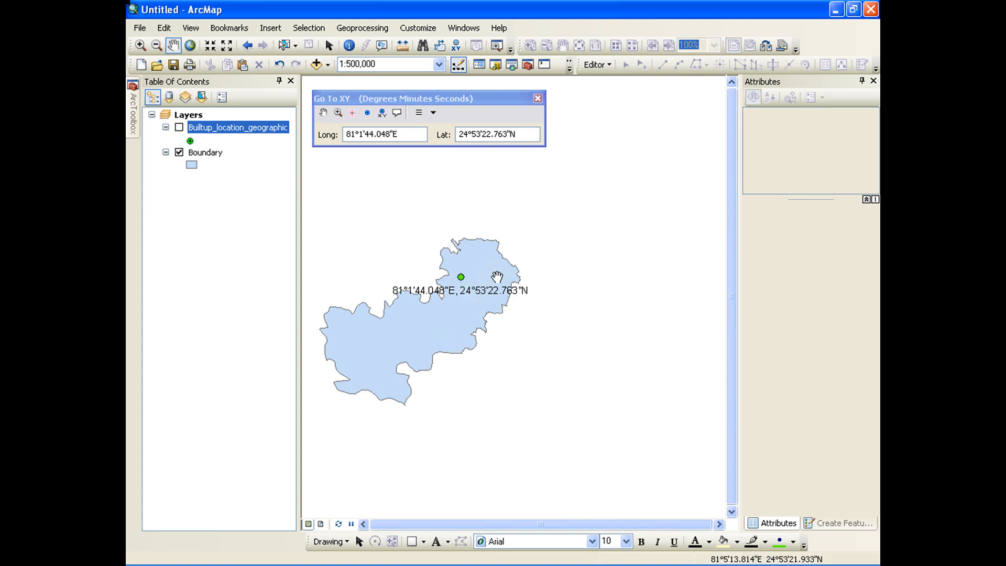
pyautogui.scroll(2, 443, 290)
pyautogui.scroll(5, 442, 289)
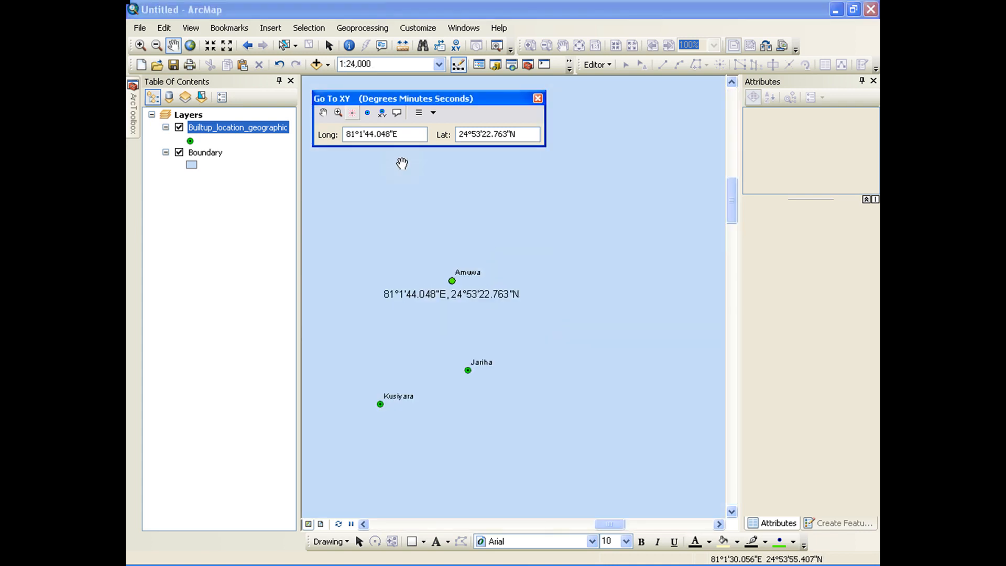
# - Zoom to the Go To XY location again and compare the labelled point with the Amuwa settlement and its neighbours
pyautogui.click(339, 113)
pyautogui.scroll(-2, 419, 262)
pyautogui.moveTo(499, 312); pyautogui.dragTo(453, 315)
pyautogui.moveTo(398, 560)
pyautogui.click(477, 555)
pyautogui.moveTo(566, 388); pyautogui.dragTo(837, 386)
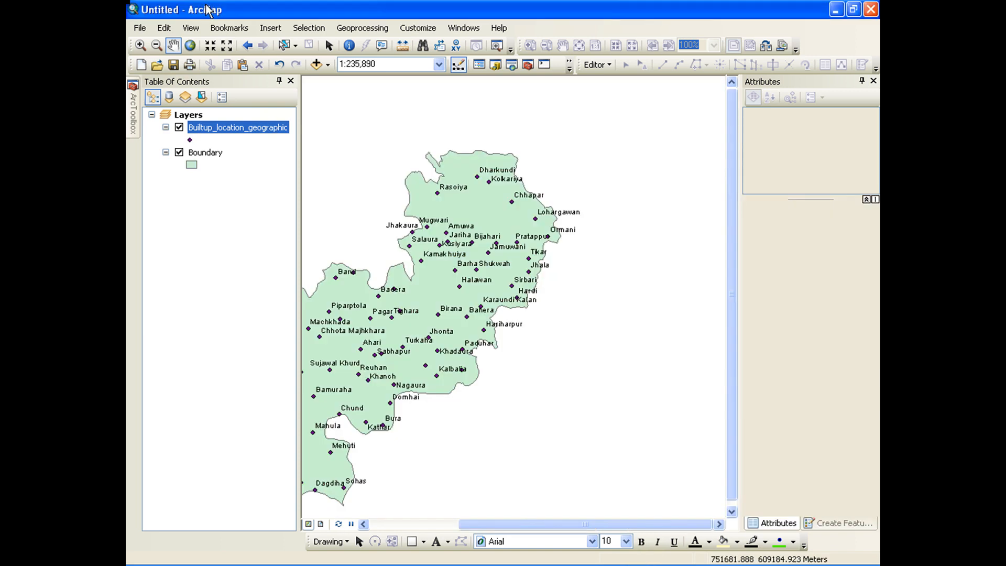
# - Start saving the map under a new name, and create and open a Save_mxd folder in C:\Data
pyautogui.click(140, 28)
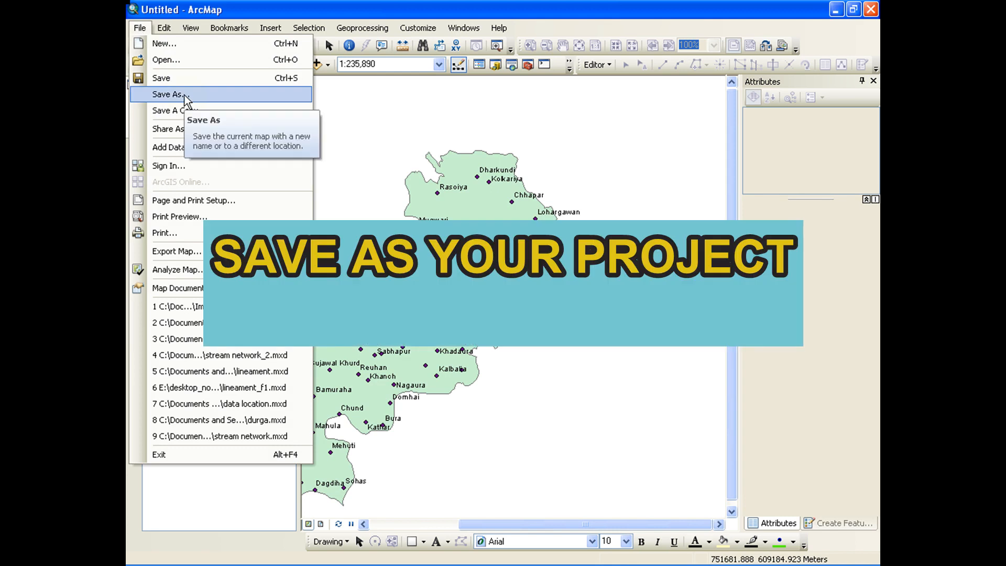
pyautogui.click(185, 95)
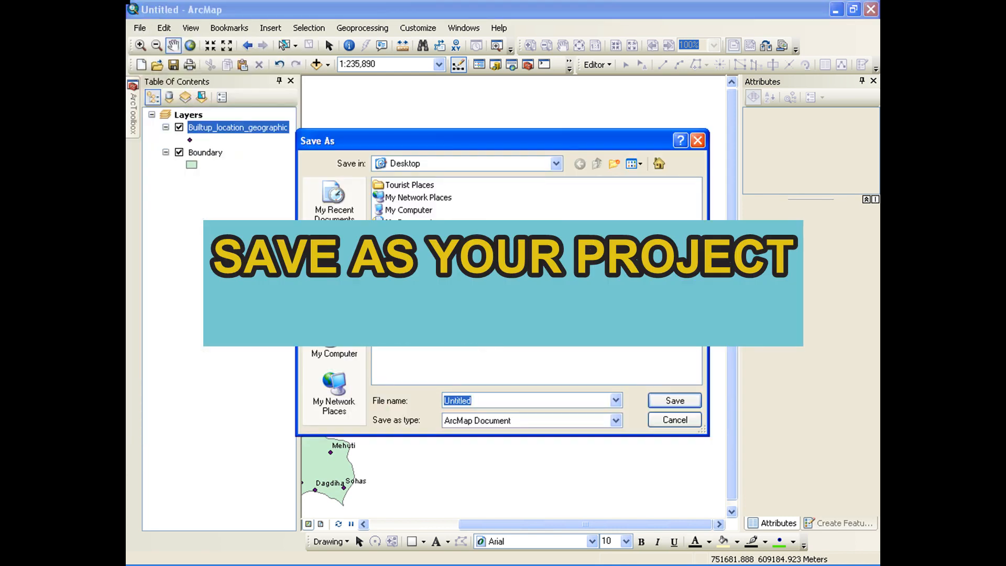
pyautogui.doubleClick(417, 210)
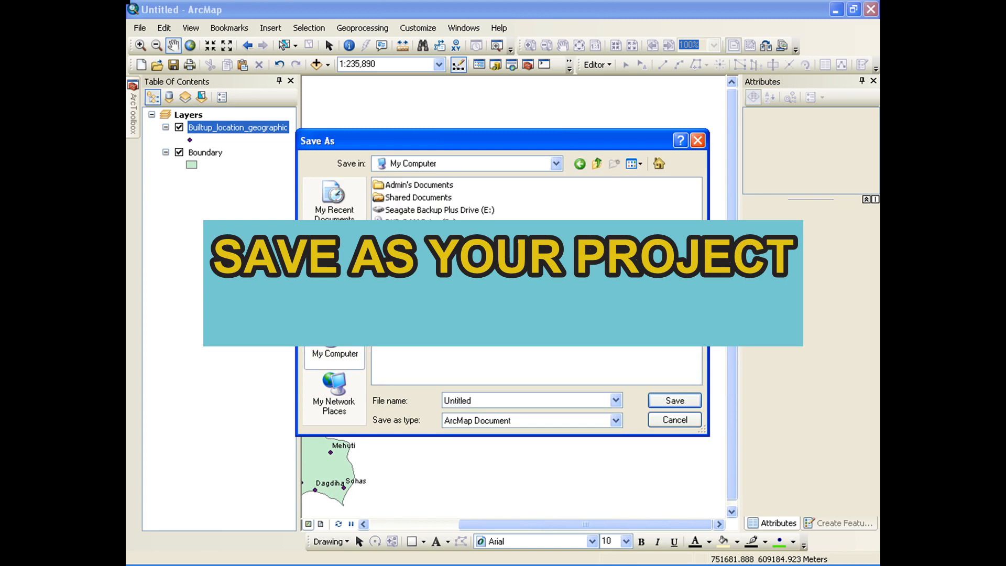
pyautogui.doubleClick(412, 235)
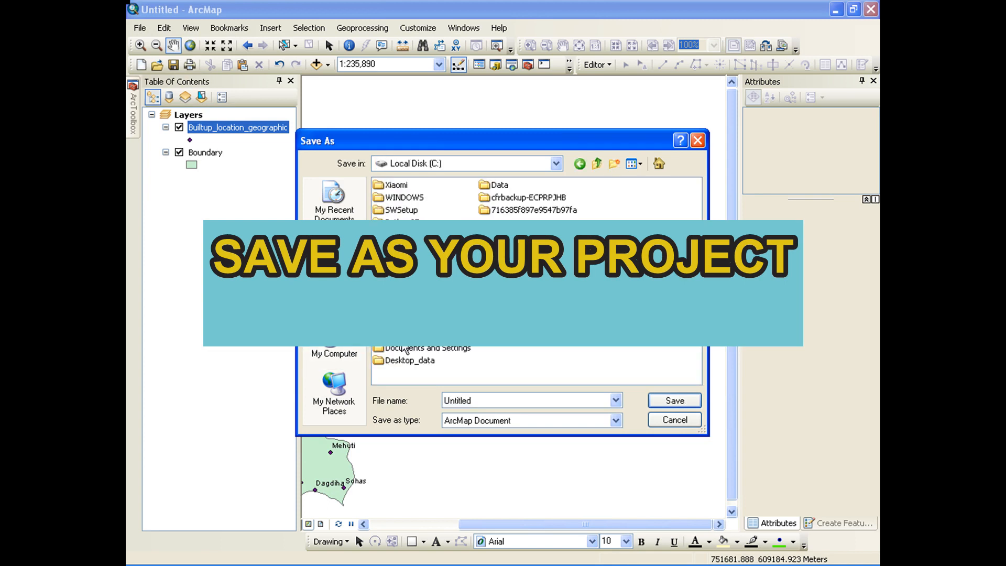
pyautogui.doubleClick(503, 185)
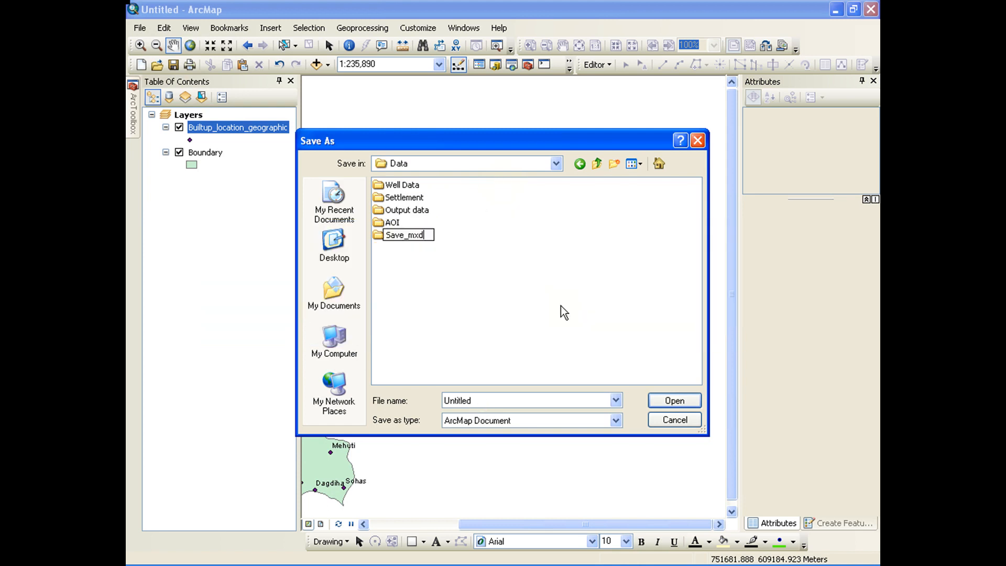
pyautogui.click(561, 306)
pyautogui.doubleClick(411, 236)
# - Name the map document Add_Coordinate and save it in the Save_mxd folder
pyautogui.click(498, 403)
pyautogui.doubleClick(499, 403)
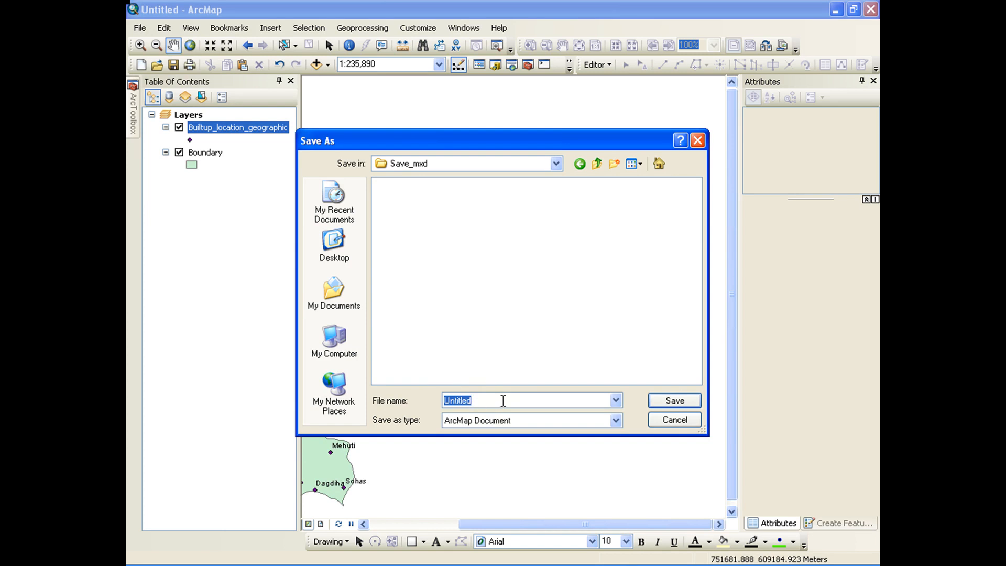
pyautogui.write('Ad')
pyautogui.write('oordinate')
pyautogui.click(666, 402)
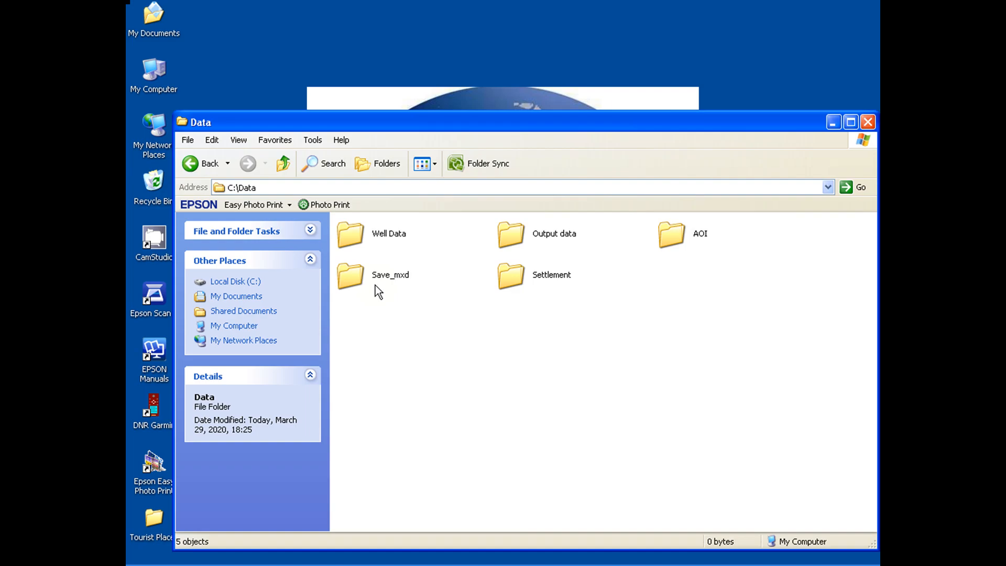
# - Check the Add_Coordinate map document in C:\Data\Save_mxd in Windows Explorer, and minimize the maximized folder window
pyautogui.click(375, 285)
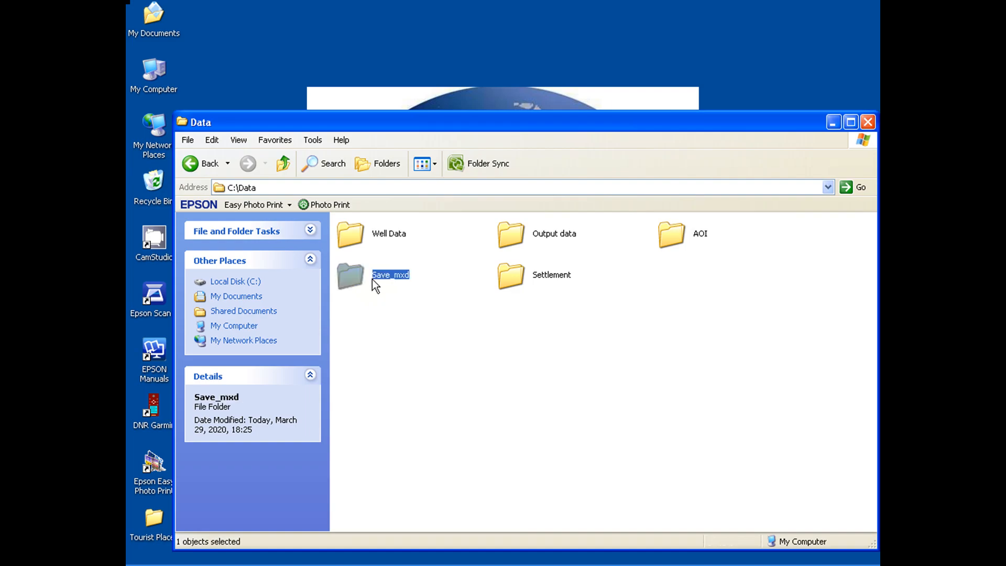
pyautogui.doubleClick(372, 279)
pyautogui.click(851, 122)
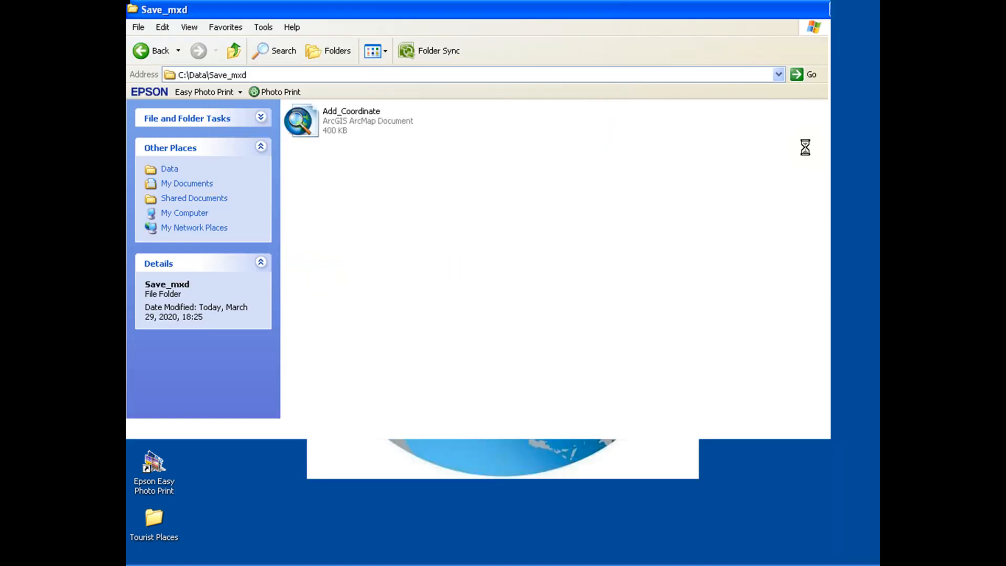
pyautogui.click(338, 119)
pyautogui.click(422, 268)
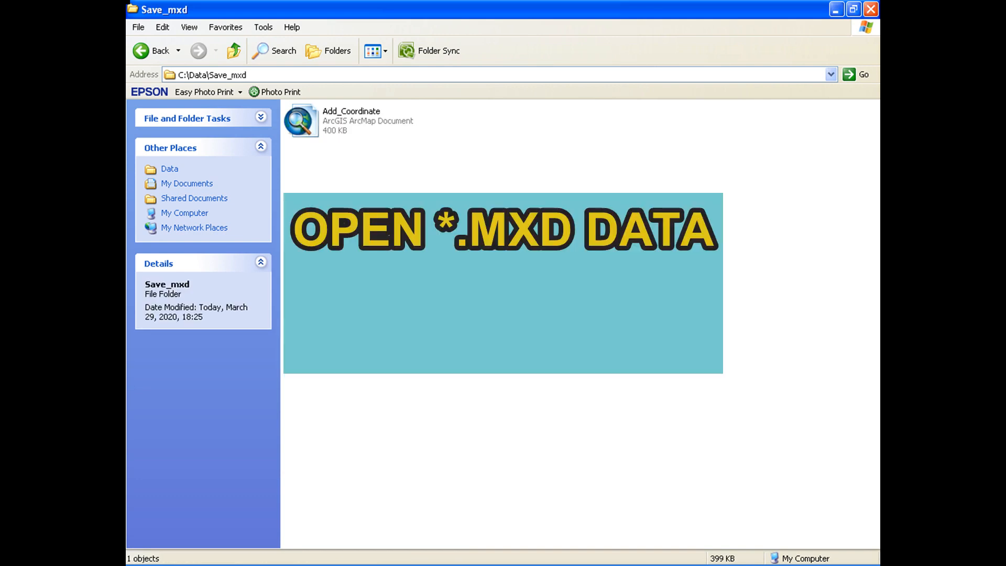
pyautogui.click(836, 9)
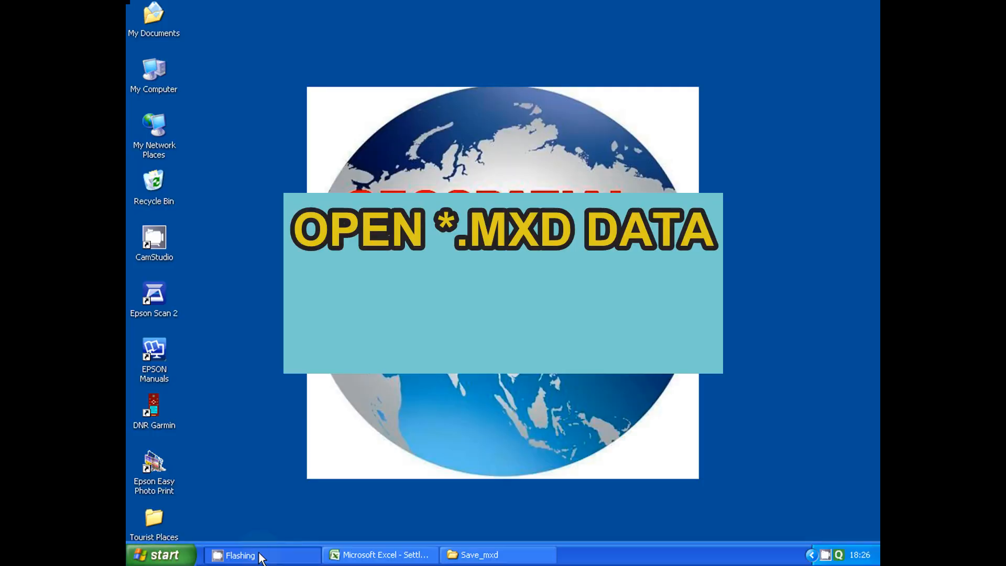